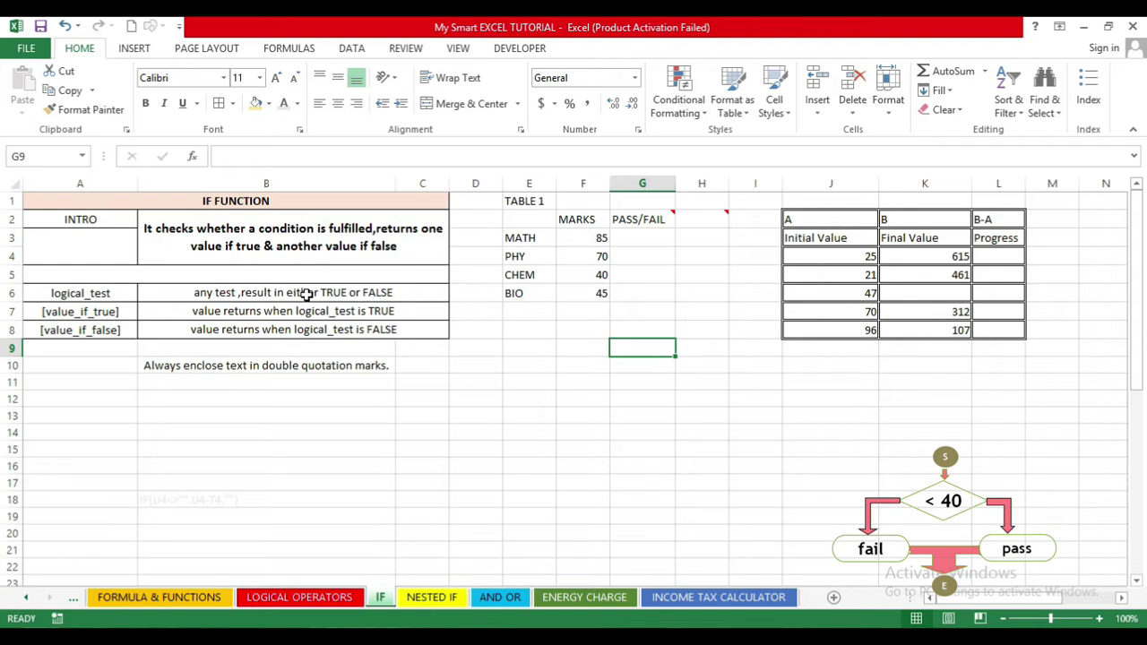
mouse_move(640, 224)
click(635, 243)
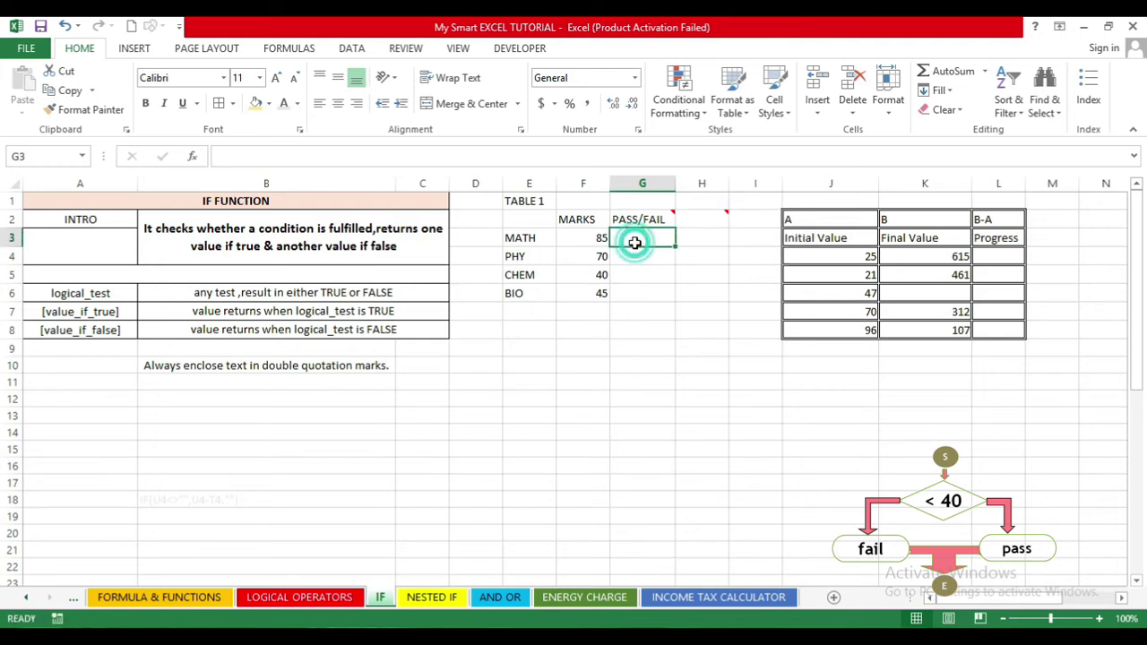
text(=)
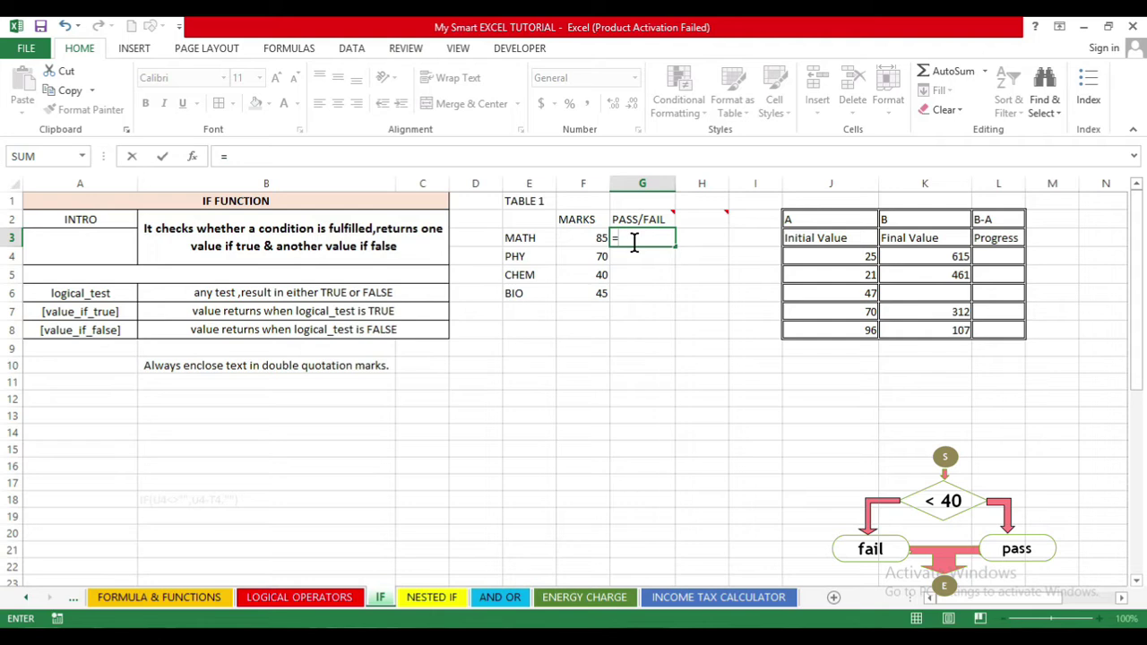
text(if)
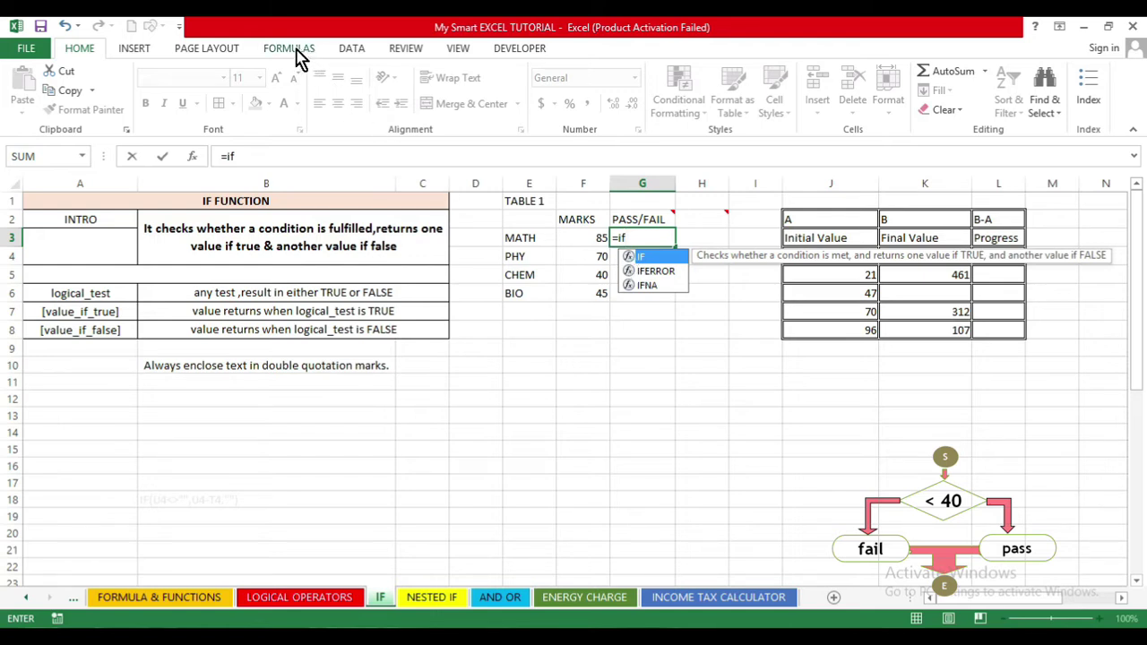
double_click(647, 258)
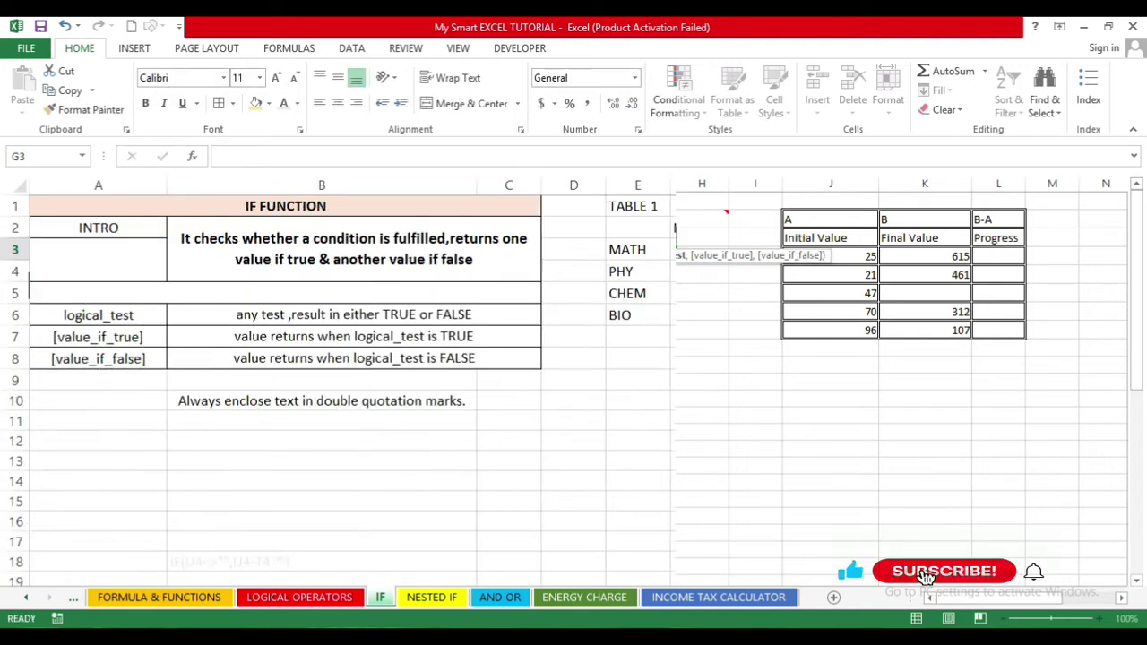
Enter the formula =IF(F3<40,"FAIL","PASS") in G3 for the MATH row of the PASS/FAIL column
text(=)
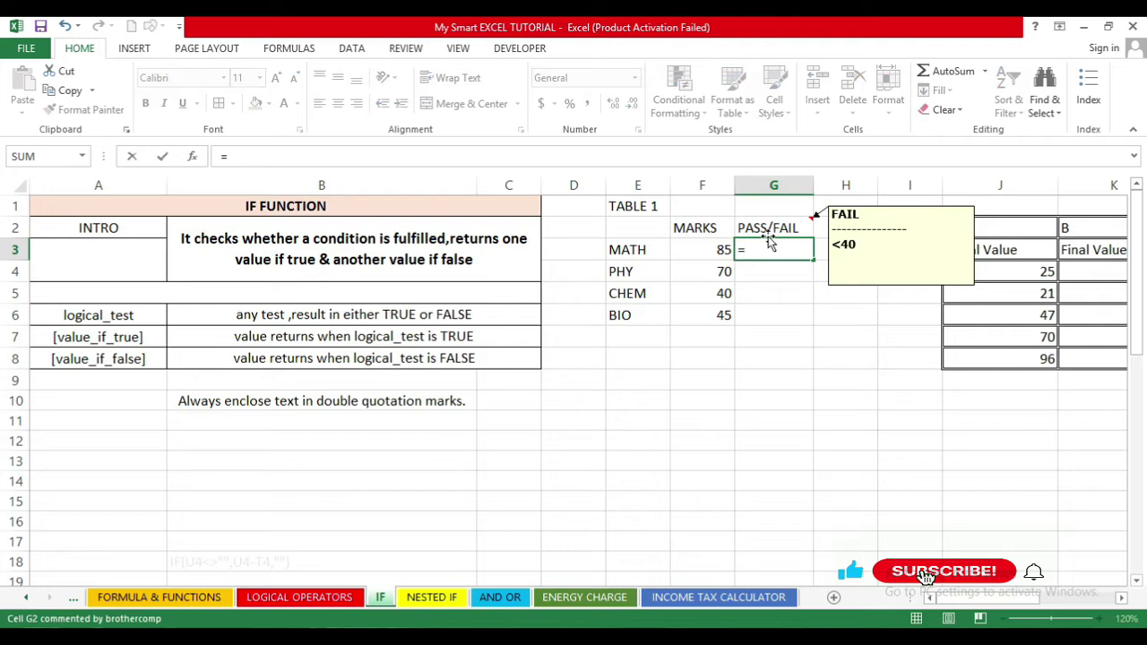
text(if)
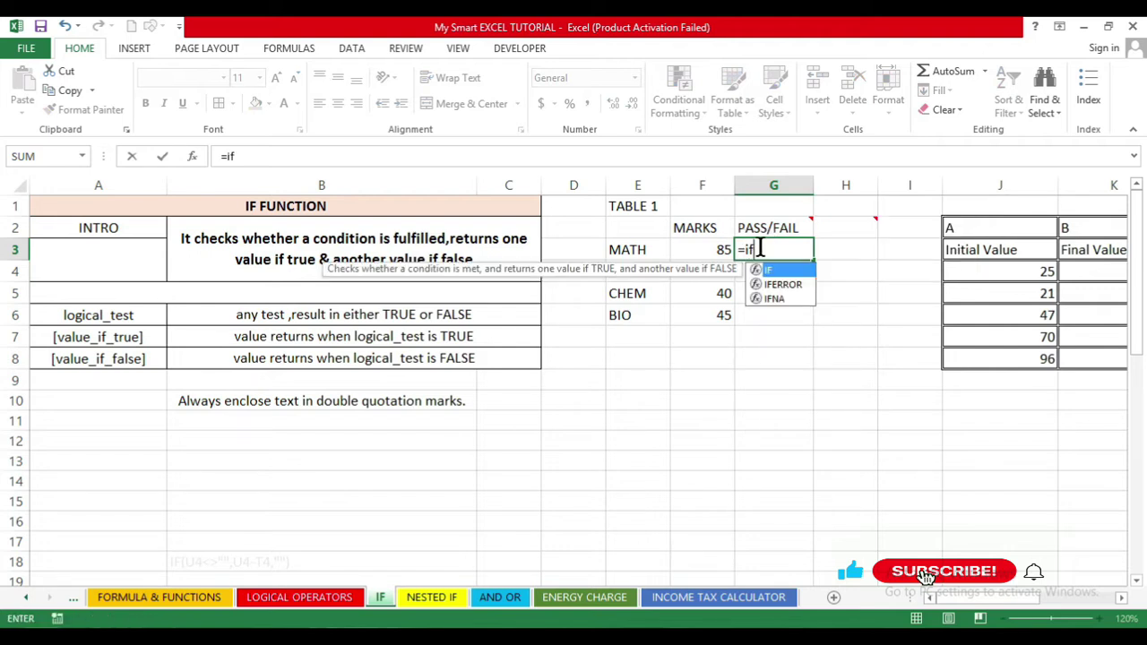
double_click(771, 271)
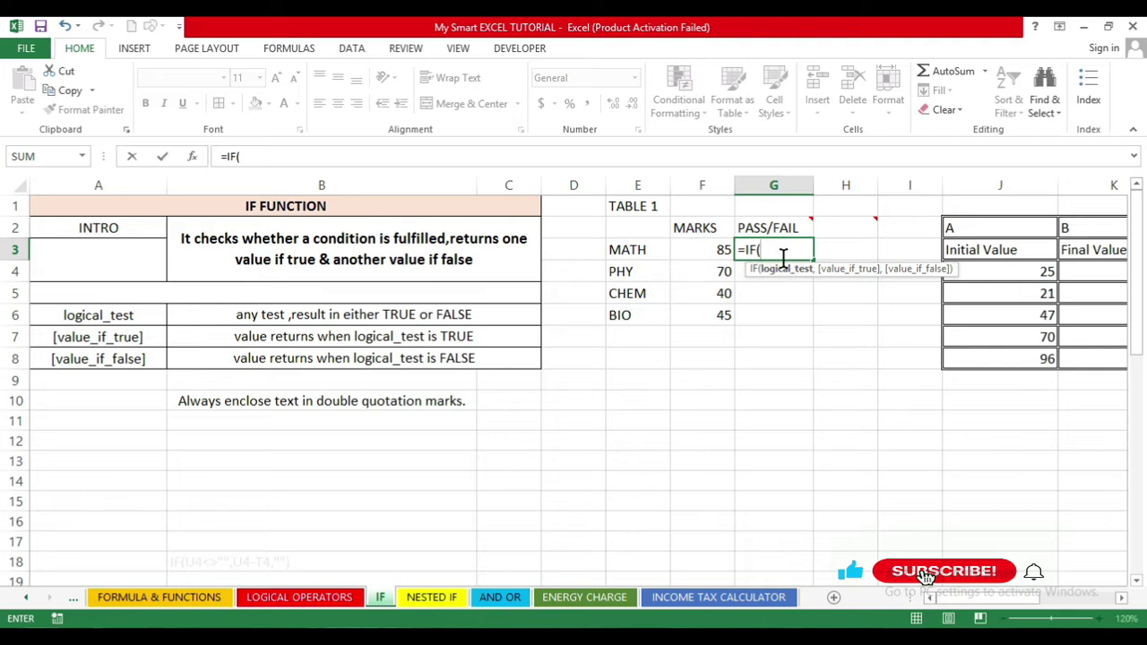
click(700, 248)
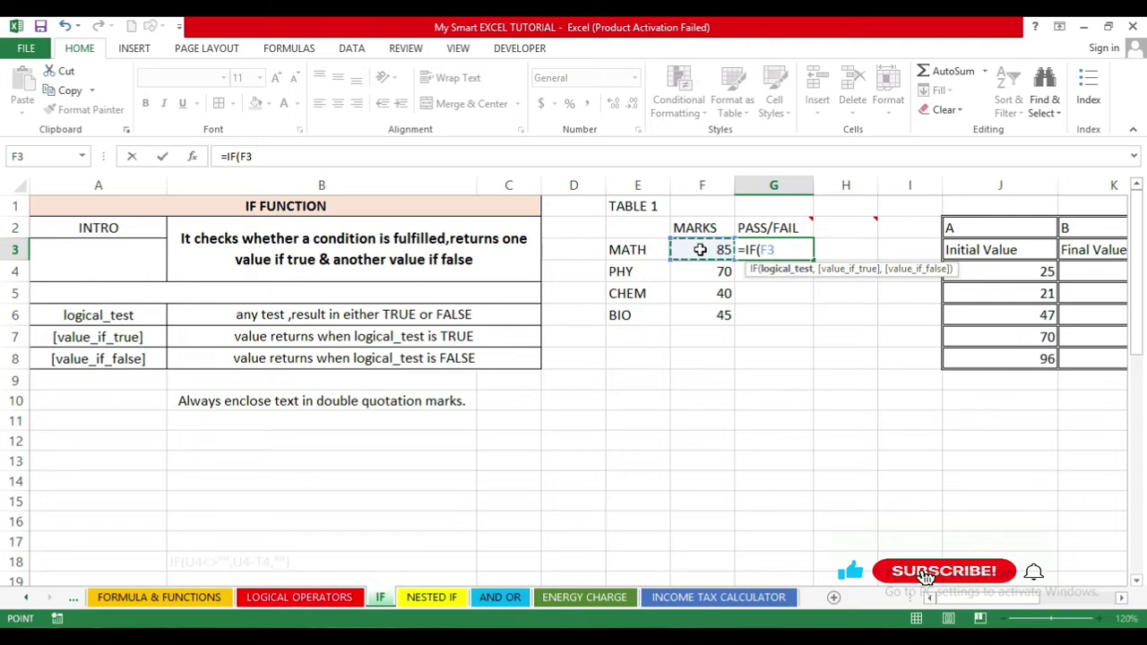
text(<40,)
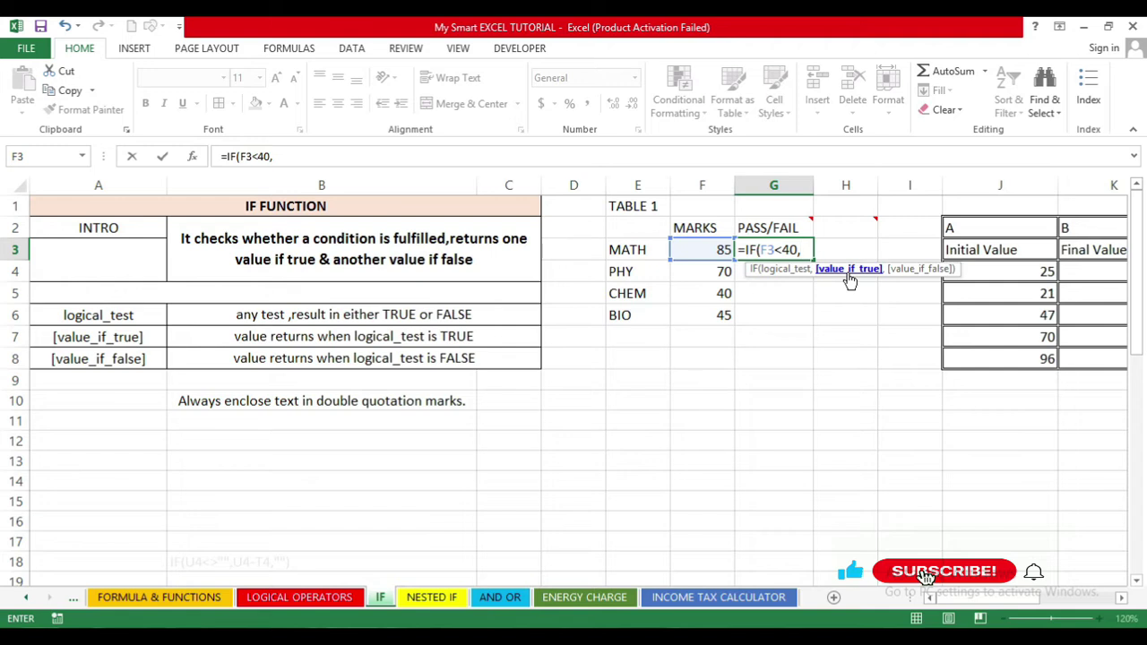
text(f)
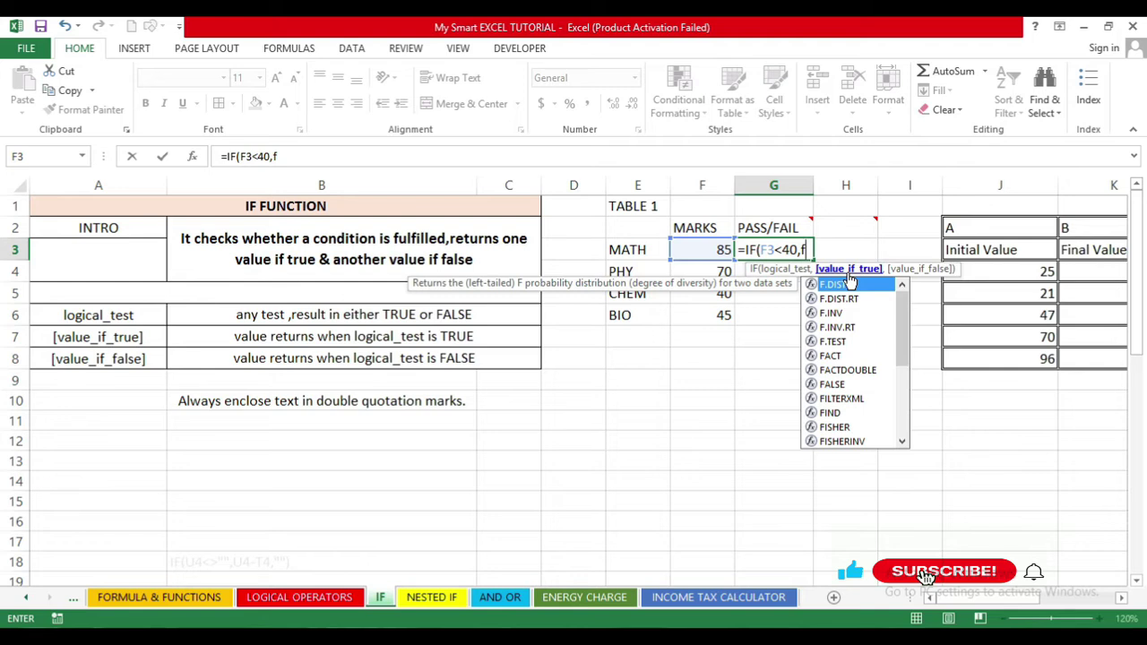
key(BackSpace)
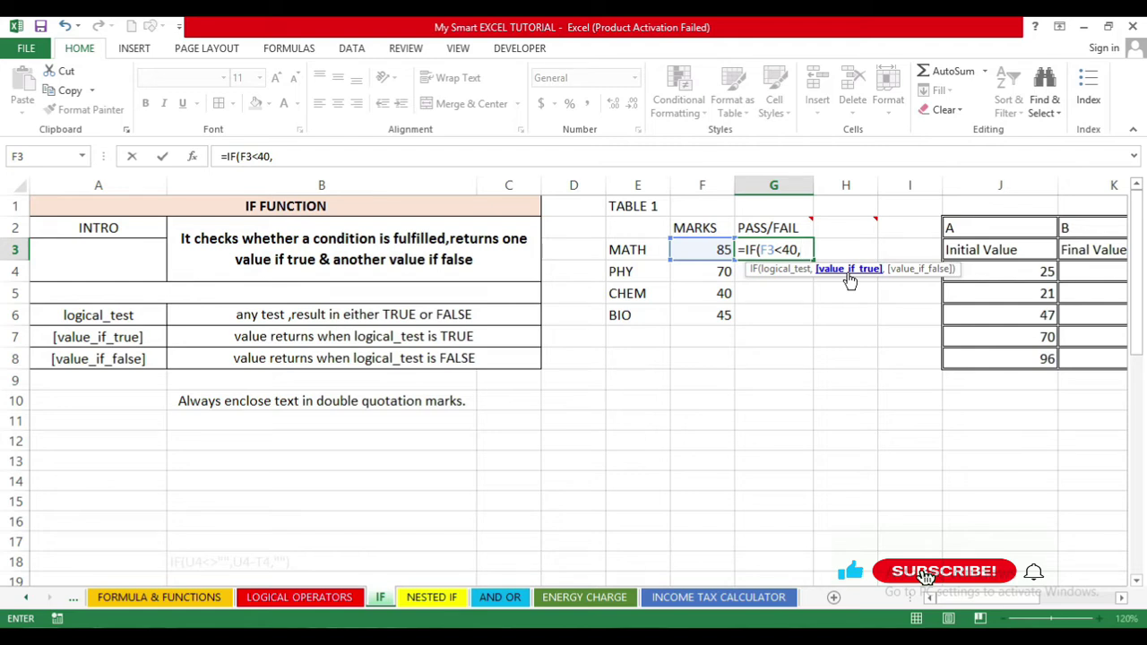
text("FAIL")
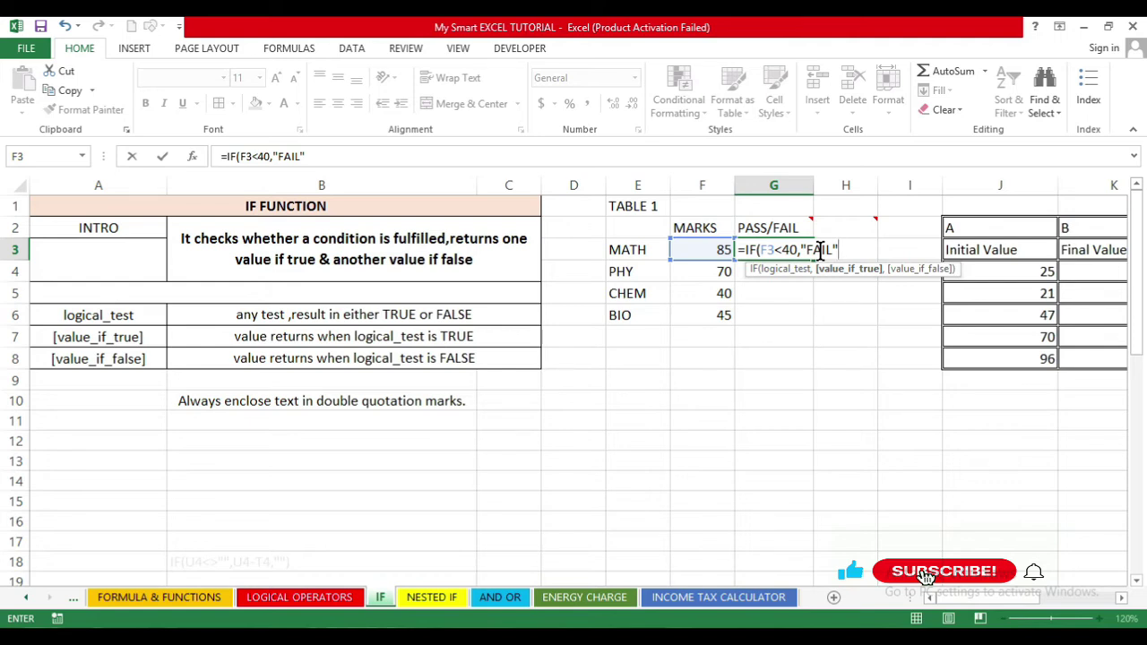
text(,)
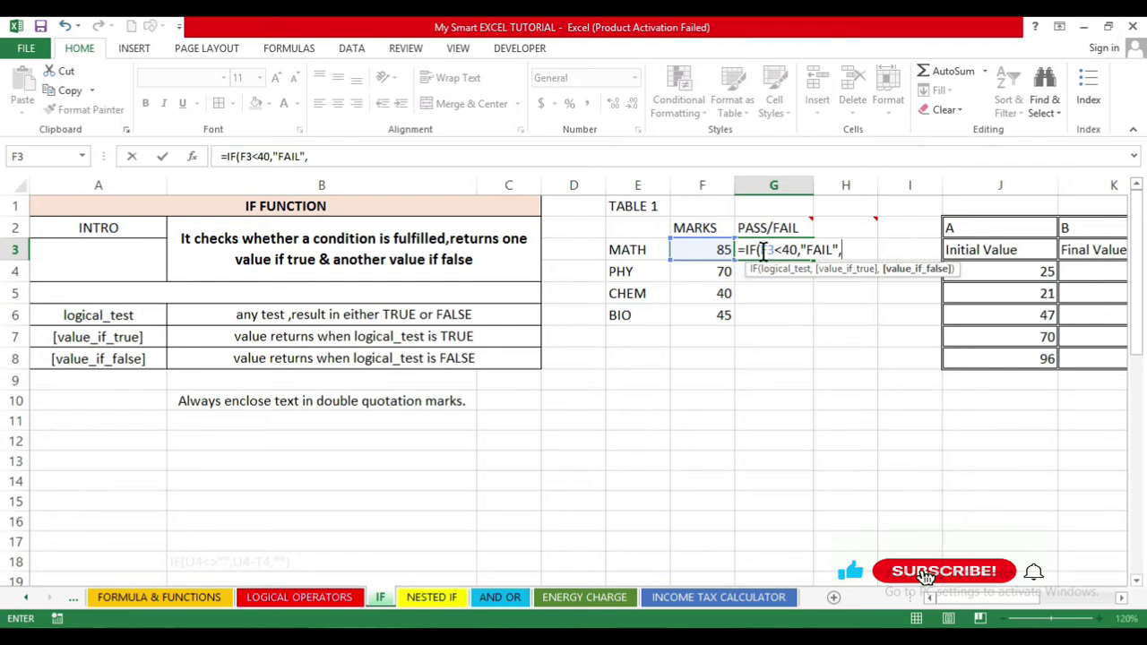
text("PASS")
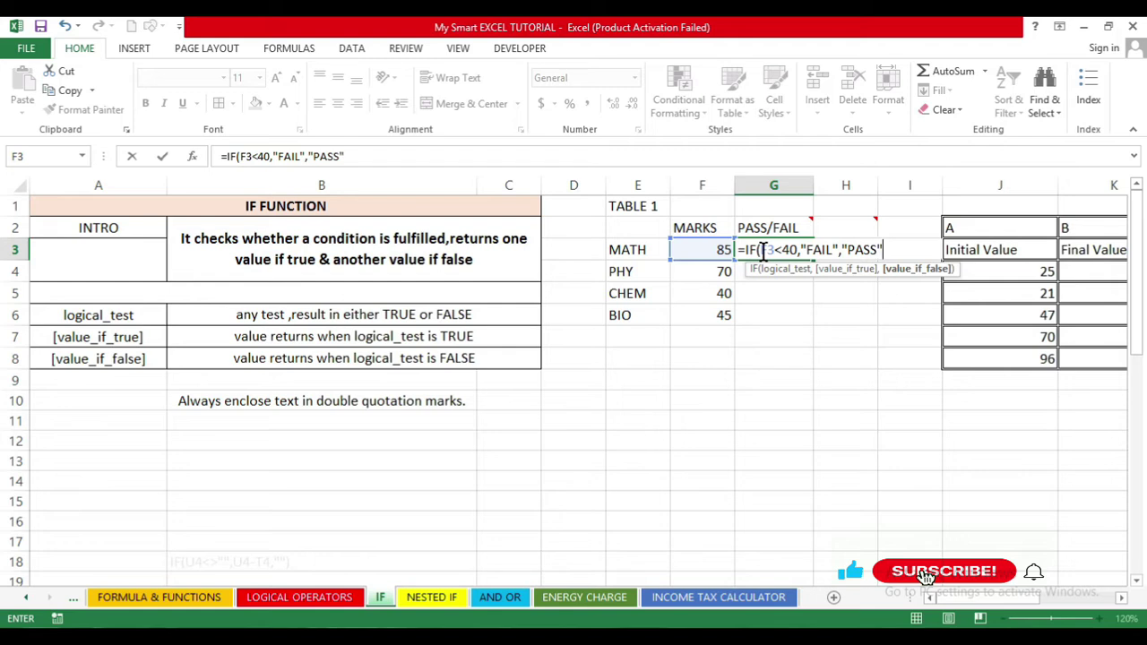
text())
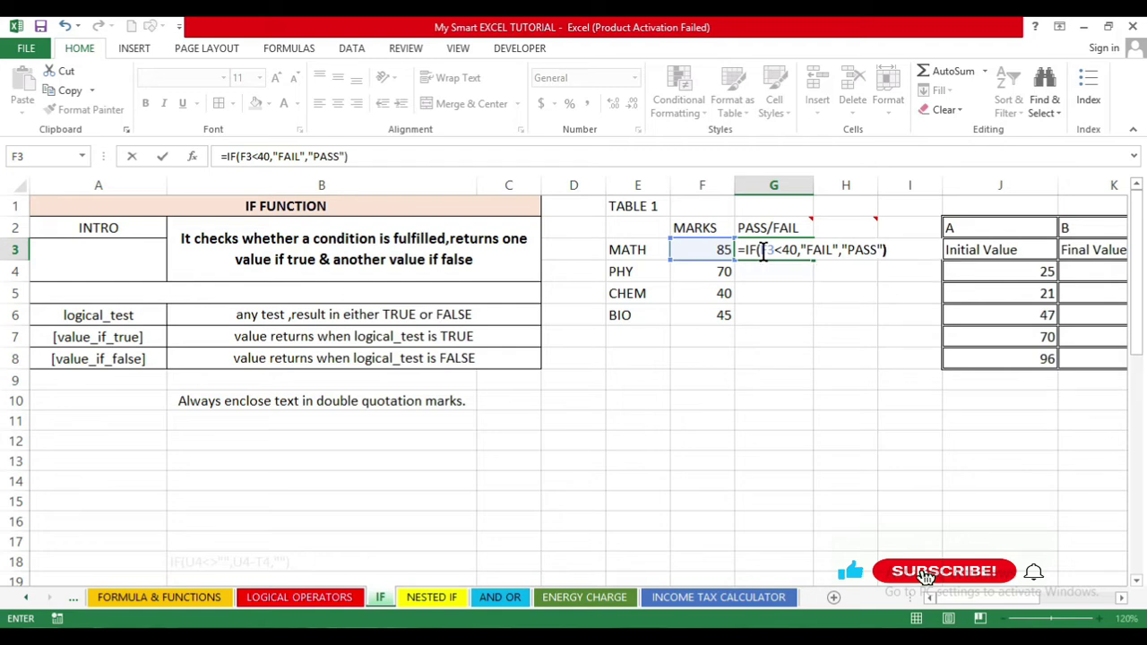
key(Return)
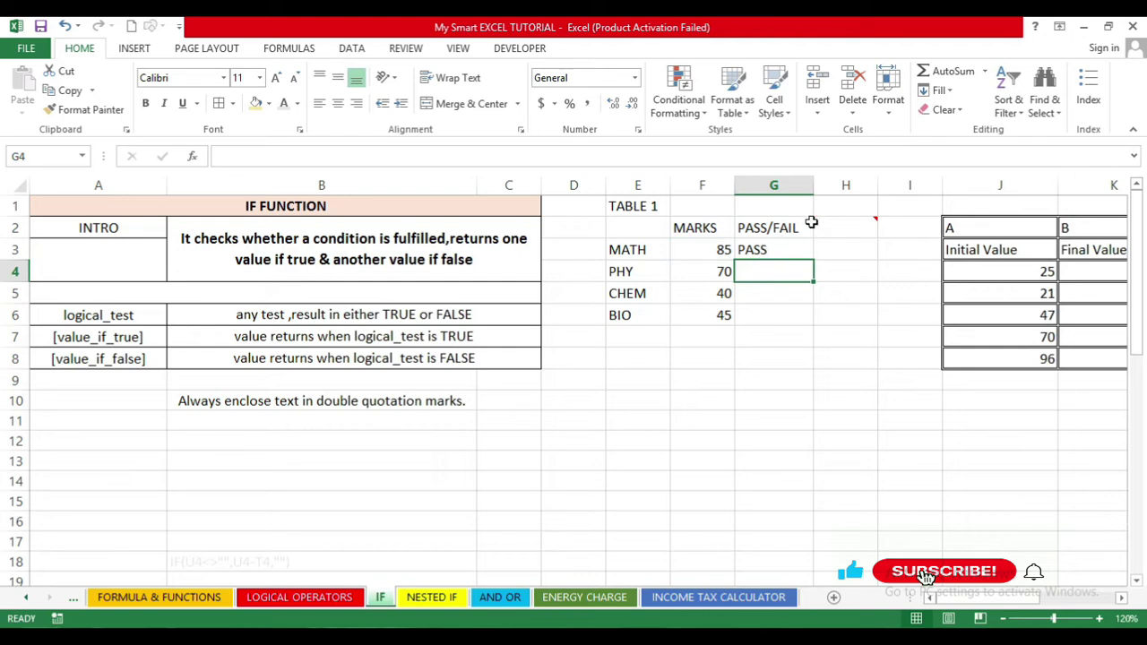
Set the MATH mark in F3 to 39 to test the pass/fail formula
mouse_move(810, 220)
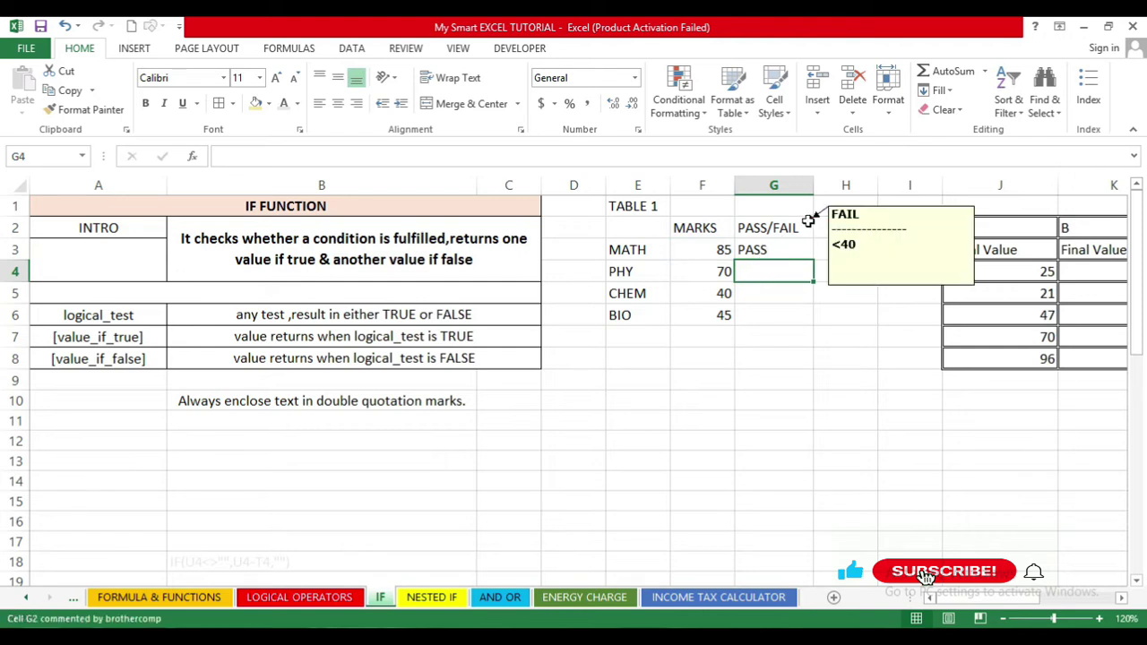
click(724, 248)
text(3)
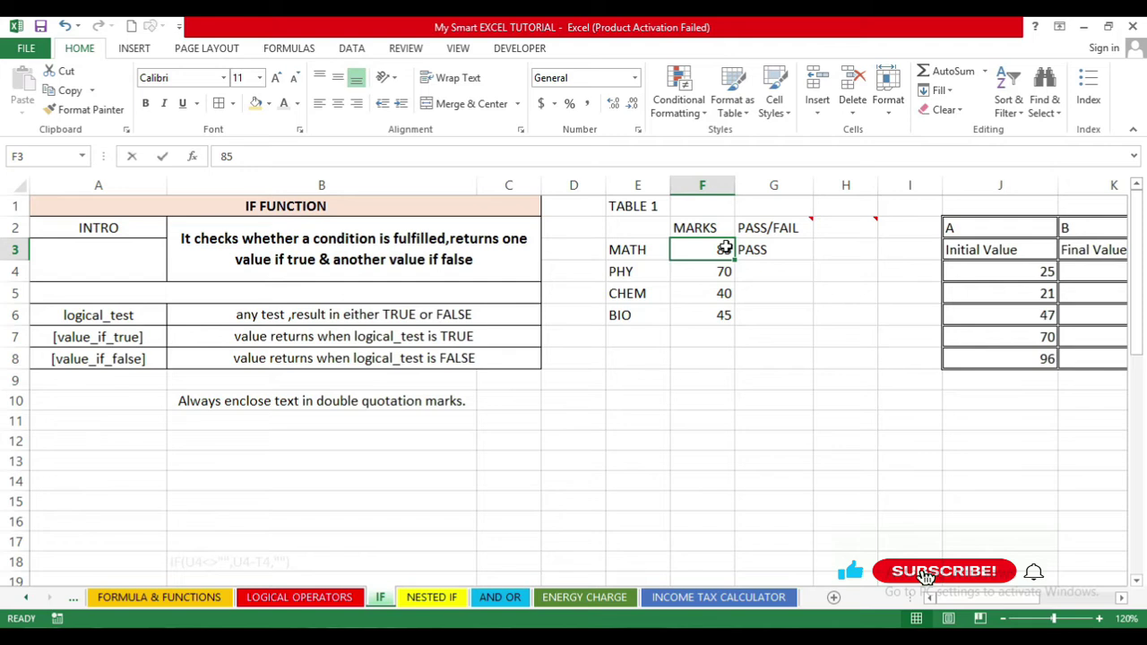
text(9)
key(Return)
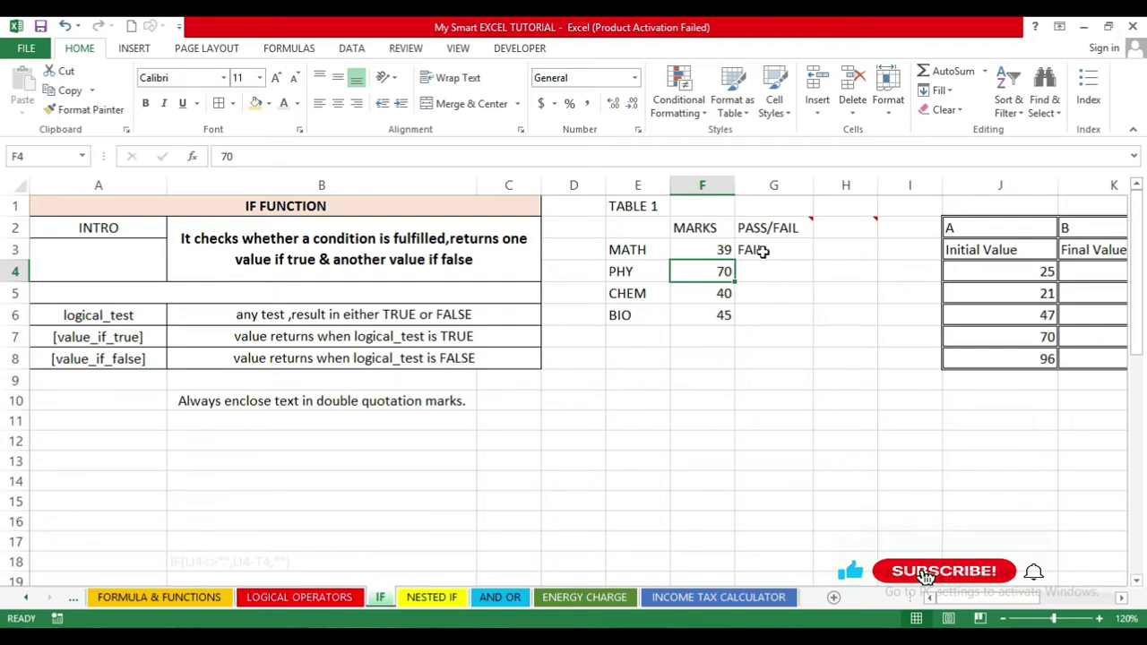
Fill the pass/fail formula from G3 down to G6 and check the copied formula in the PHY row
click(760, 252)
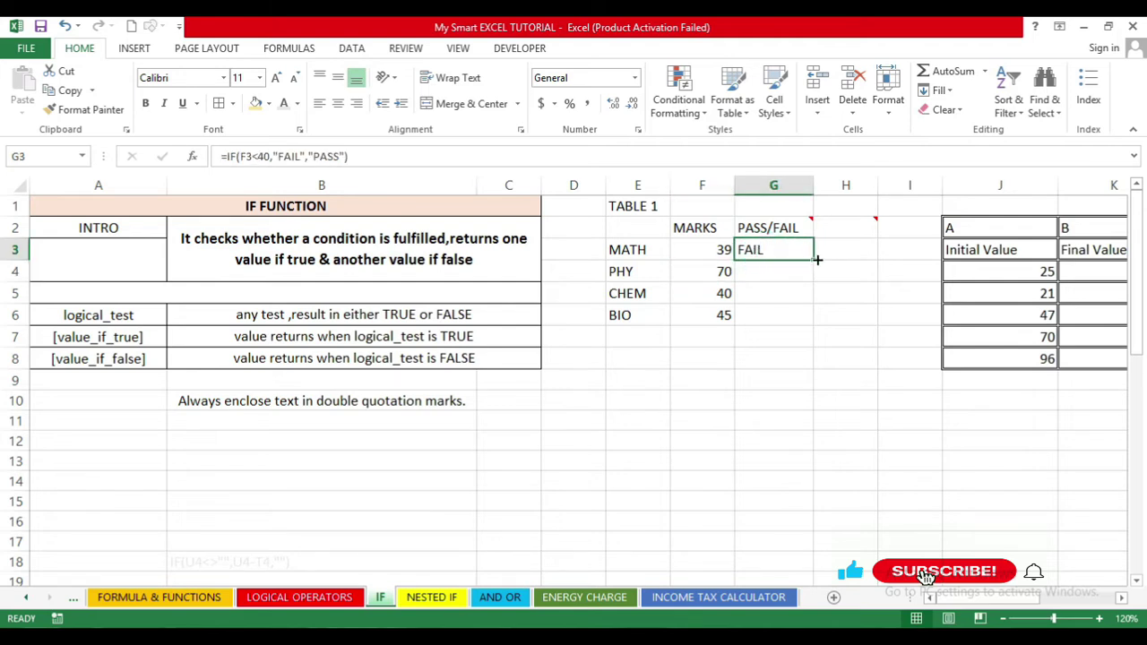
drag(817, 259, 811, 317)
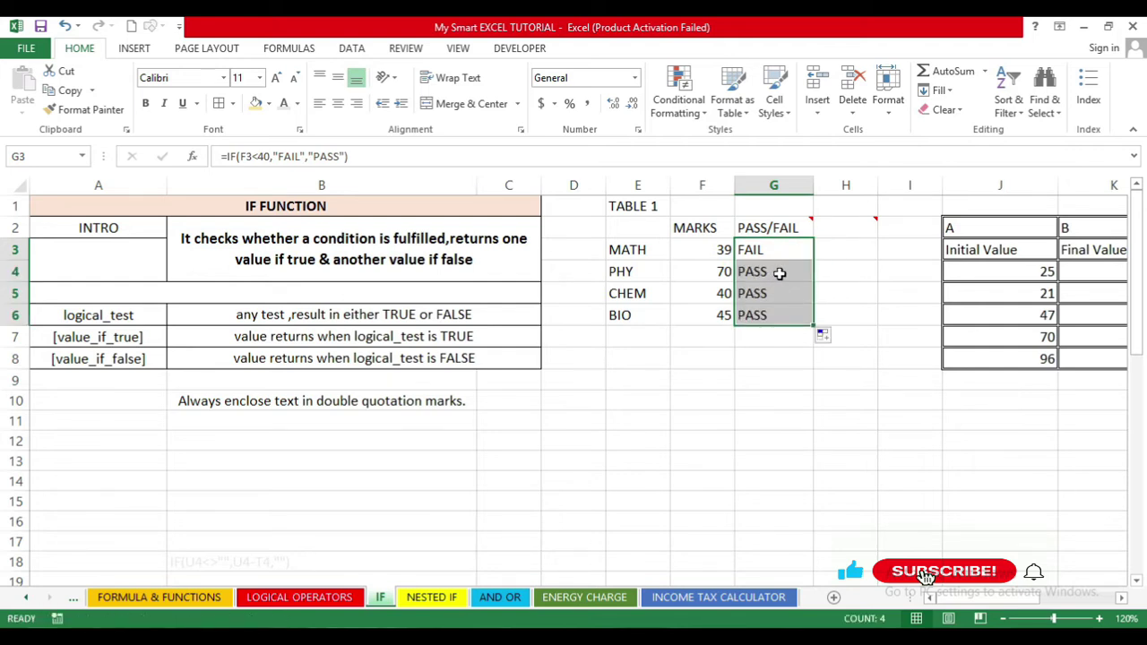
click(779, 273)
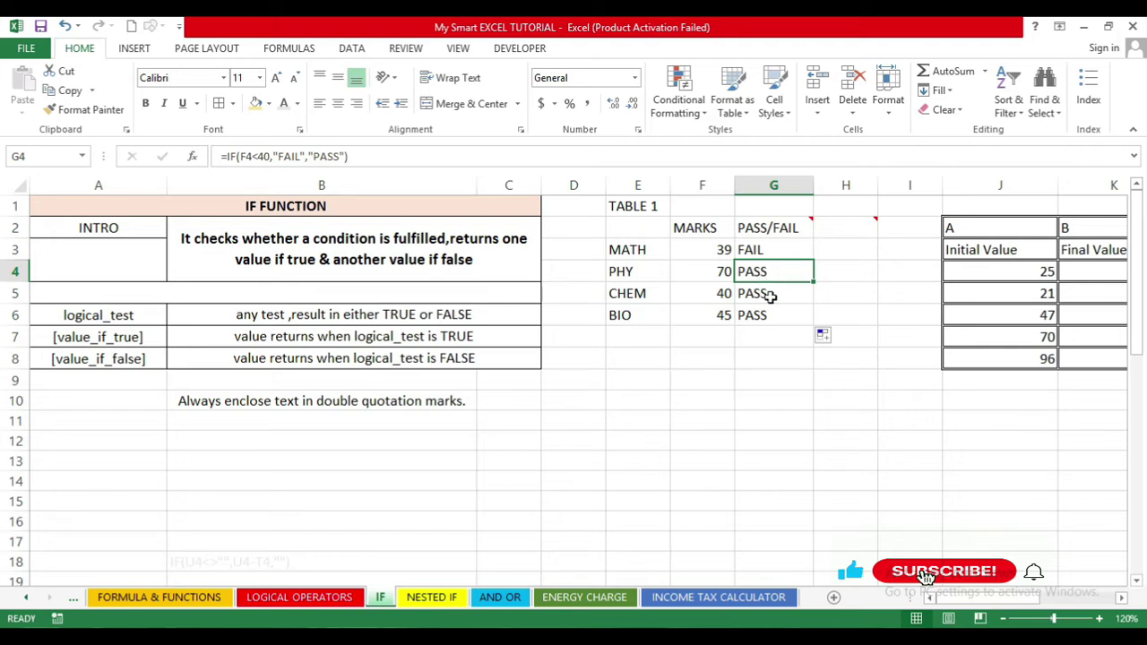
click(797, 252)
drag(816, 263, 814, 323)
click(762, 272)
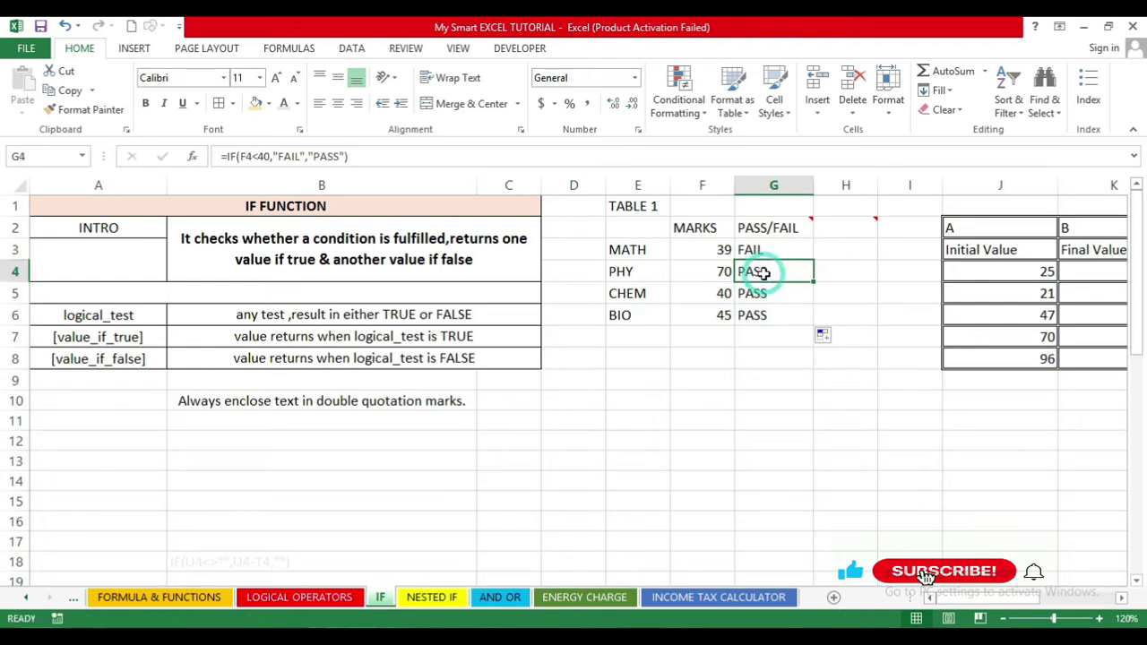
double_click(762, 273)
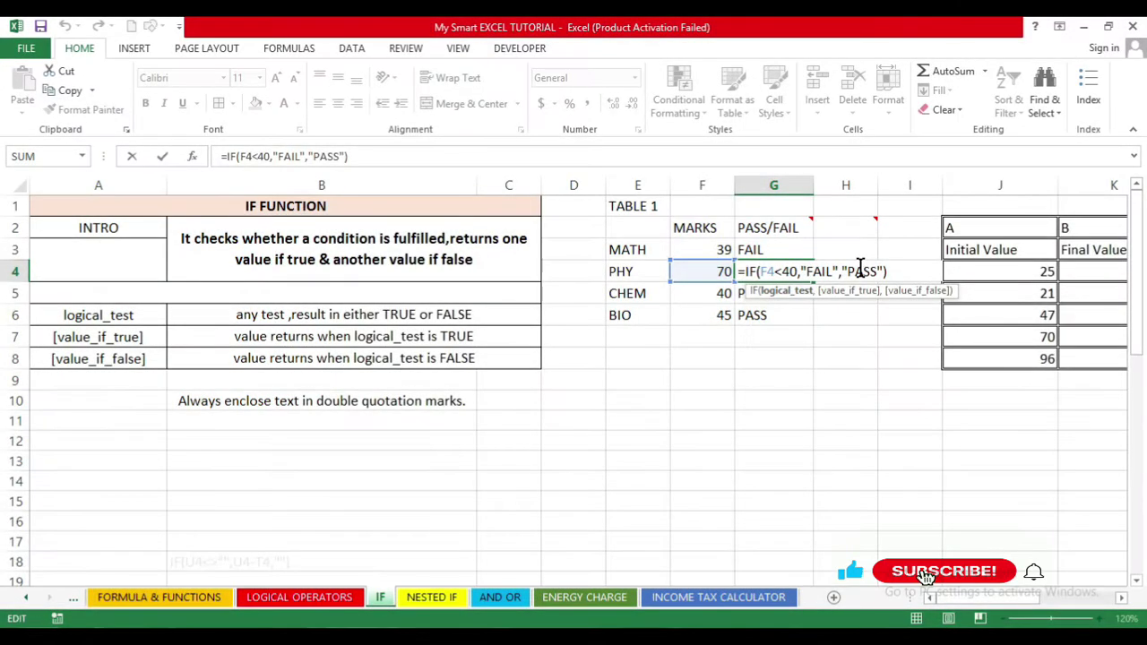
key(Return)
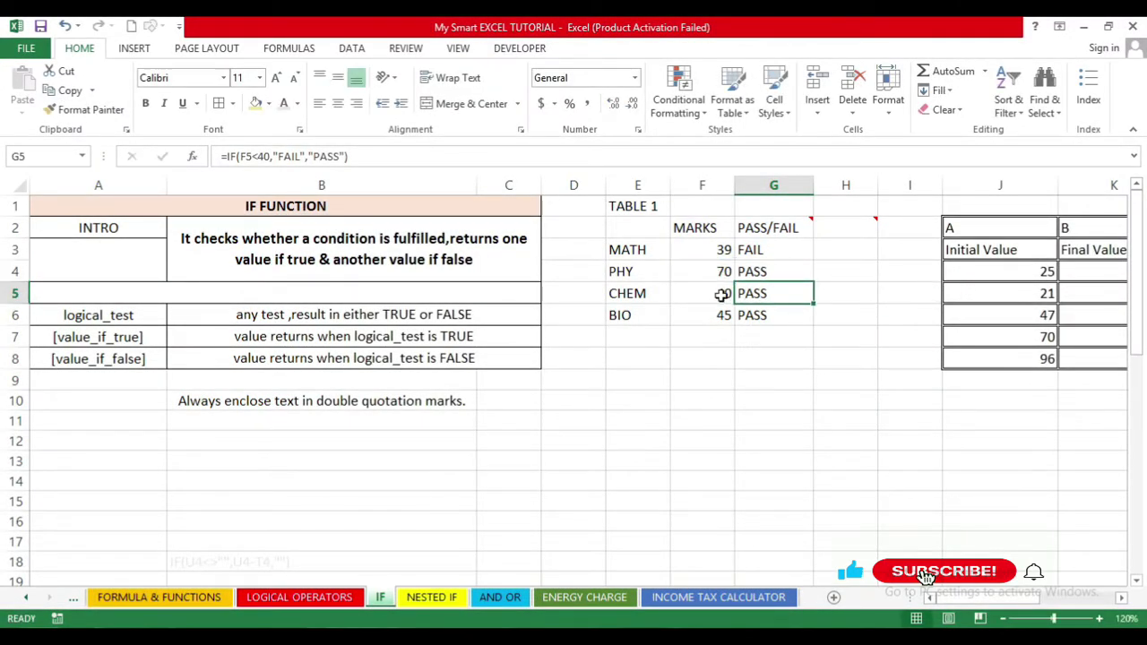
click(750, 294)
Enter the reversed-condition formula =IF(F3>=40,"PASS","FAIL") in H3 for the MATH row
click(824, 250)
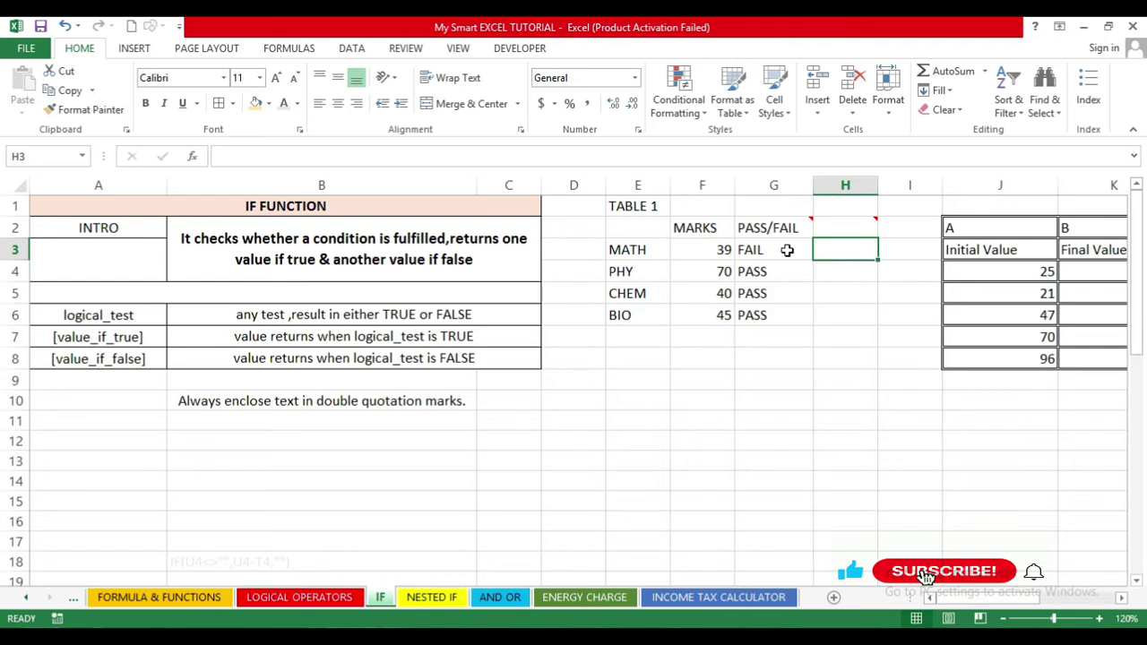
text(=IF)
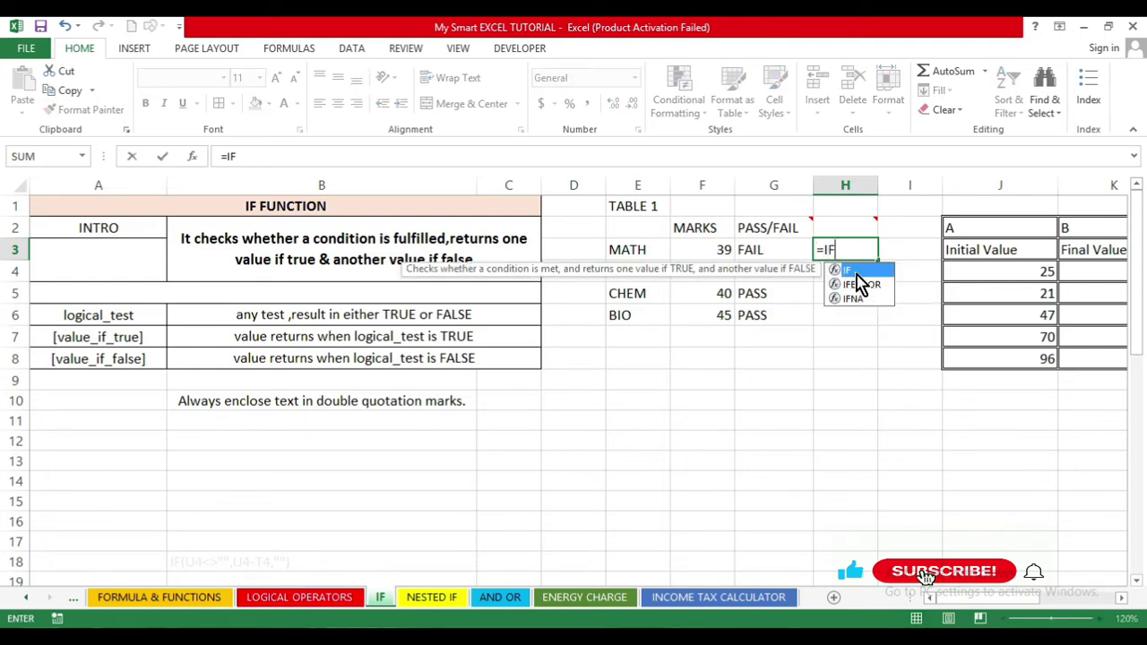
text(()
click(722, 251)
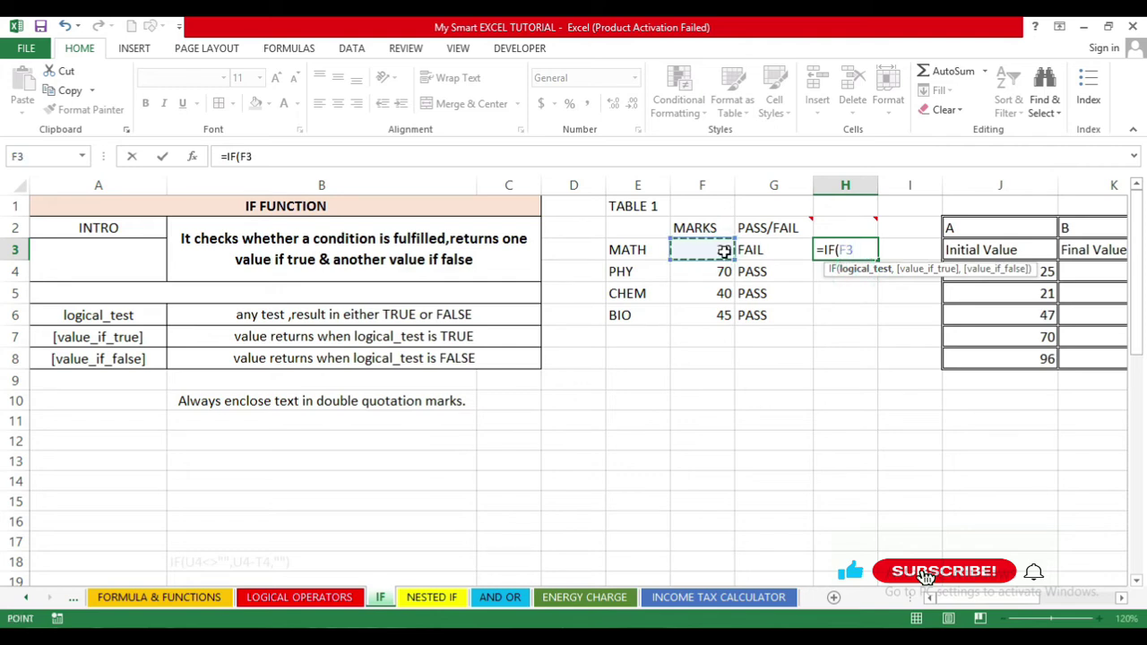
text(>=4)
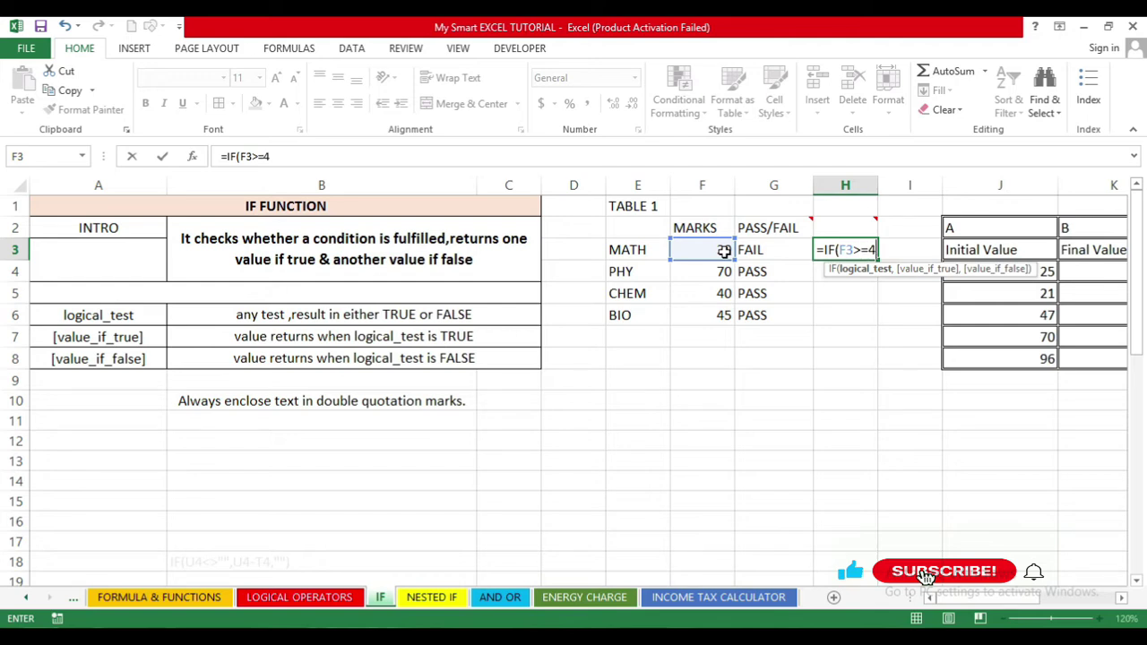
text(0,")
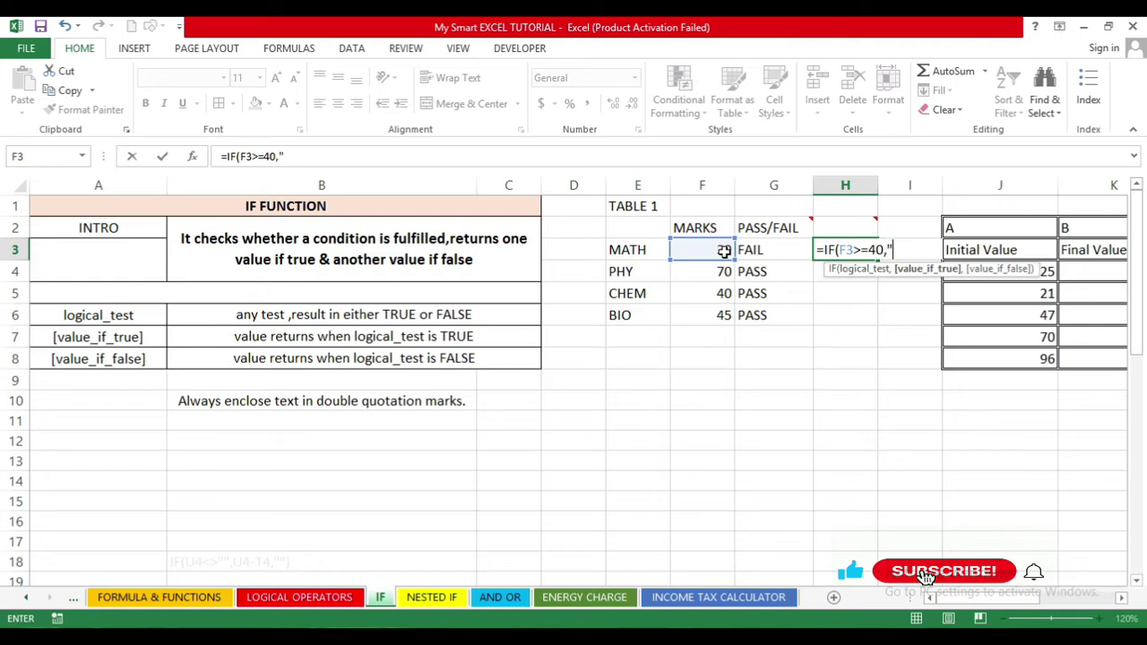
text(PASS")
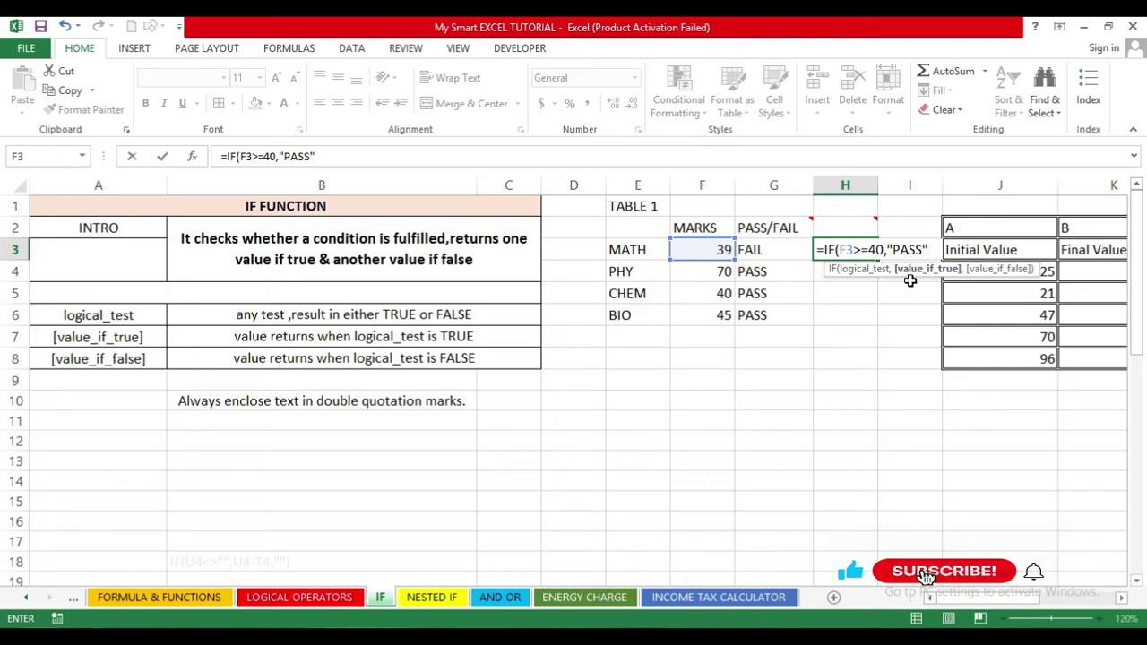
text(,)
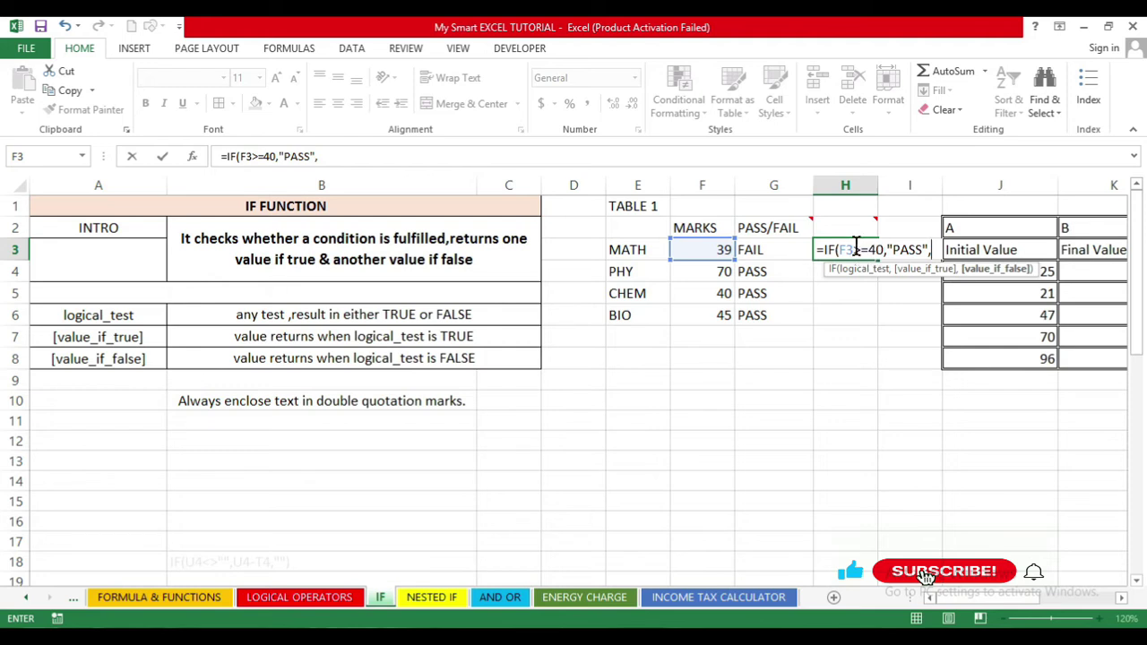
text("FA)
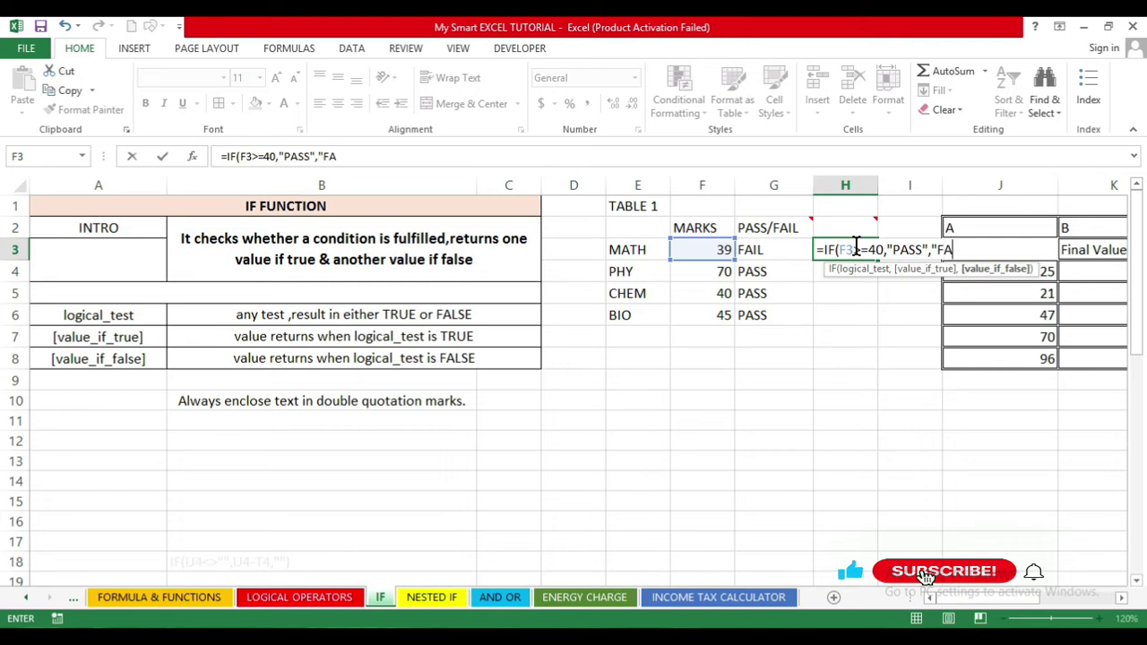
text(IL"))
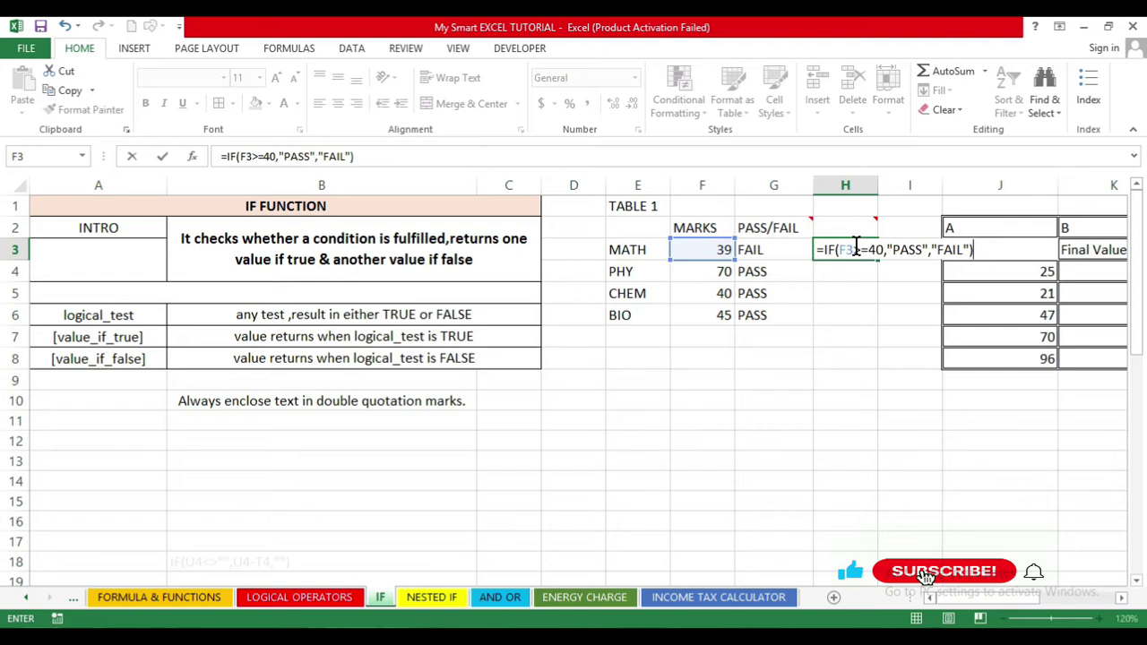
key(Return)
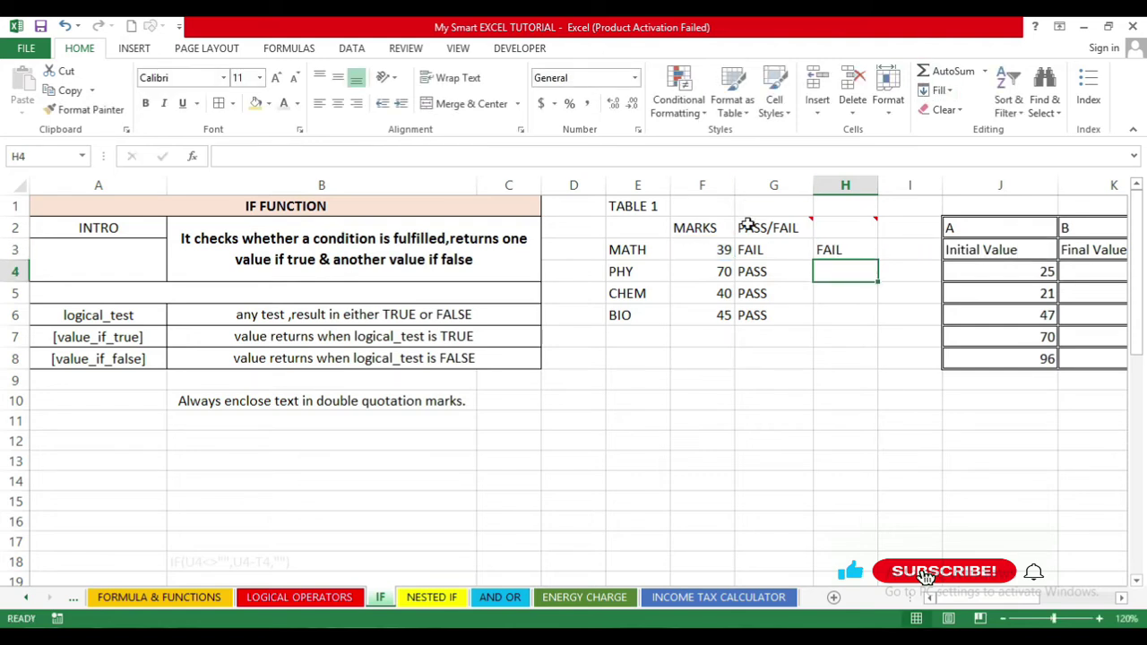
Fill the reversed-condition formula from H3 down to H6 for the remaining subjects
click(860, 253)
drag(879, 259, 876, 326)
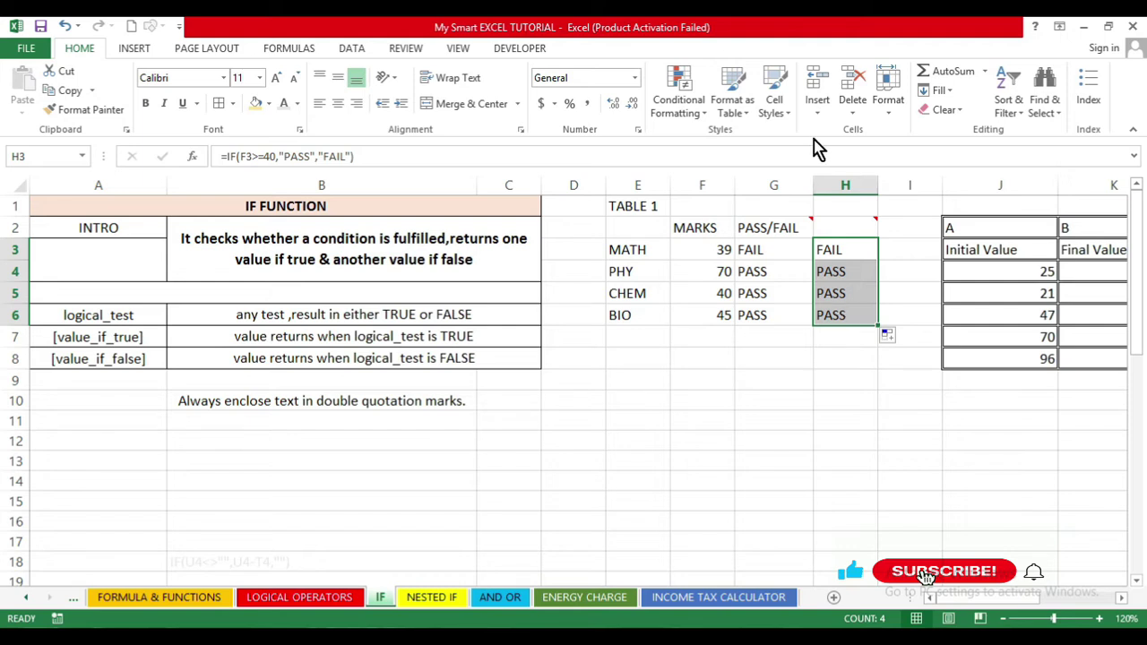
mouse_move(806, 233)
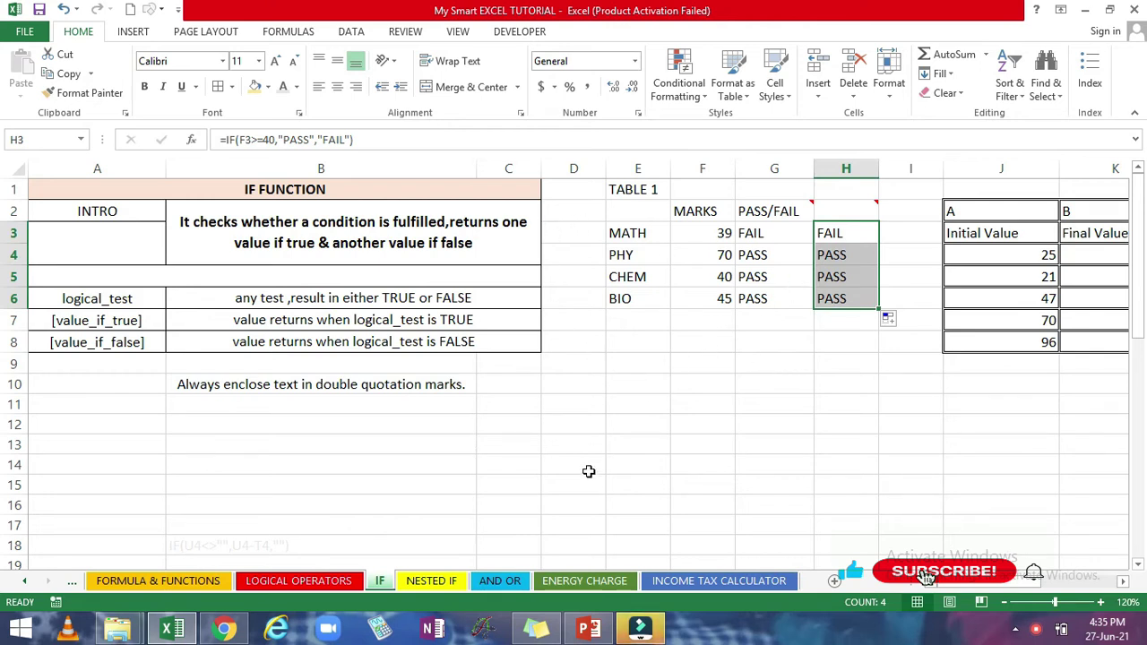
Move the IF syntax picture up to rows 13 to 18, just below the note about double quotation marks
scroll(1130, 414, down, 8)
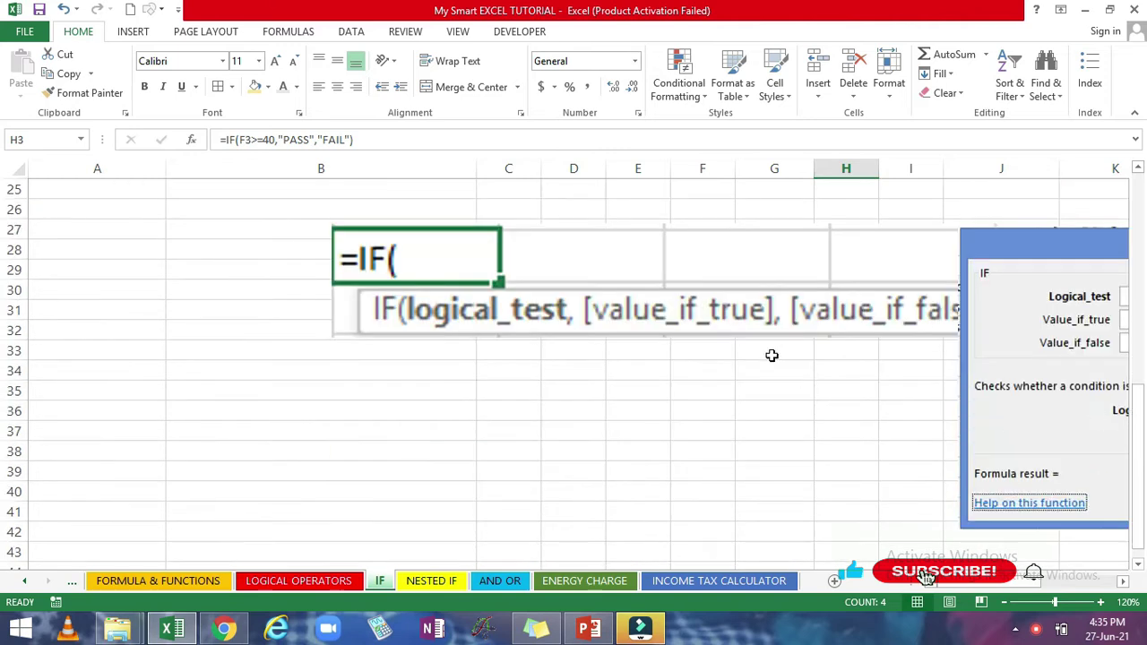
drag(725, 292, 679, 179)
scroll(597, 472, up, 3)
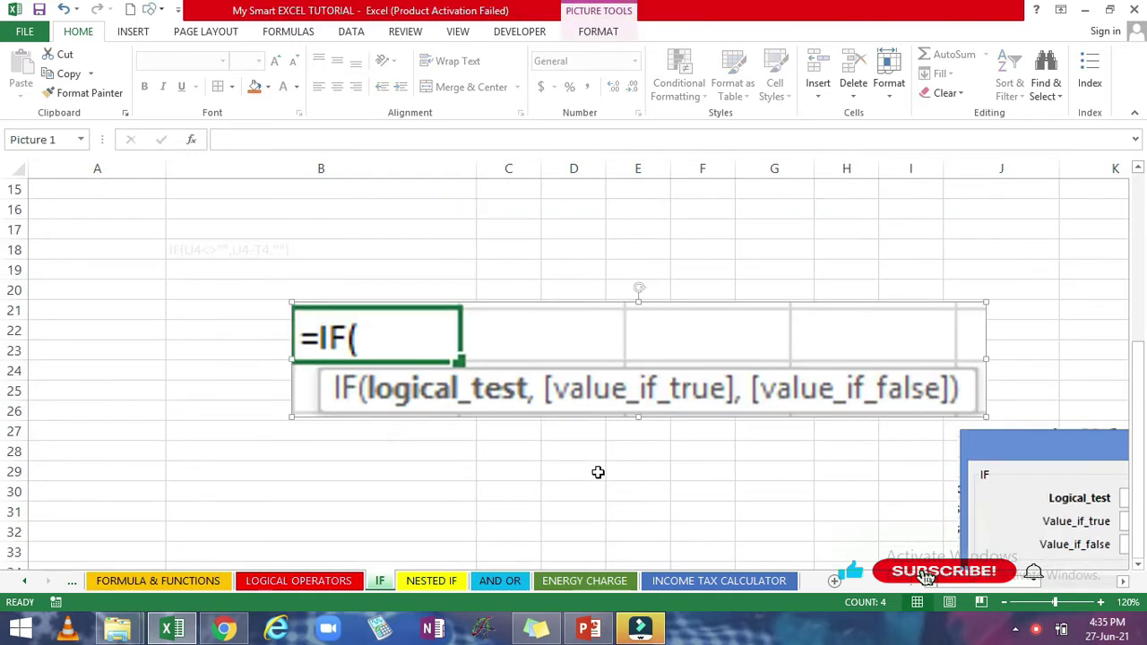
scroll(597, 473, up, 5)
scroll(617, 520, down, 2)
drag(610, 475, 600, 315)
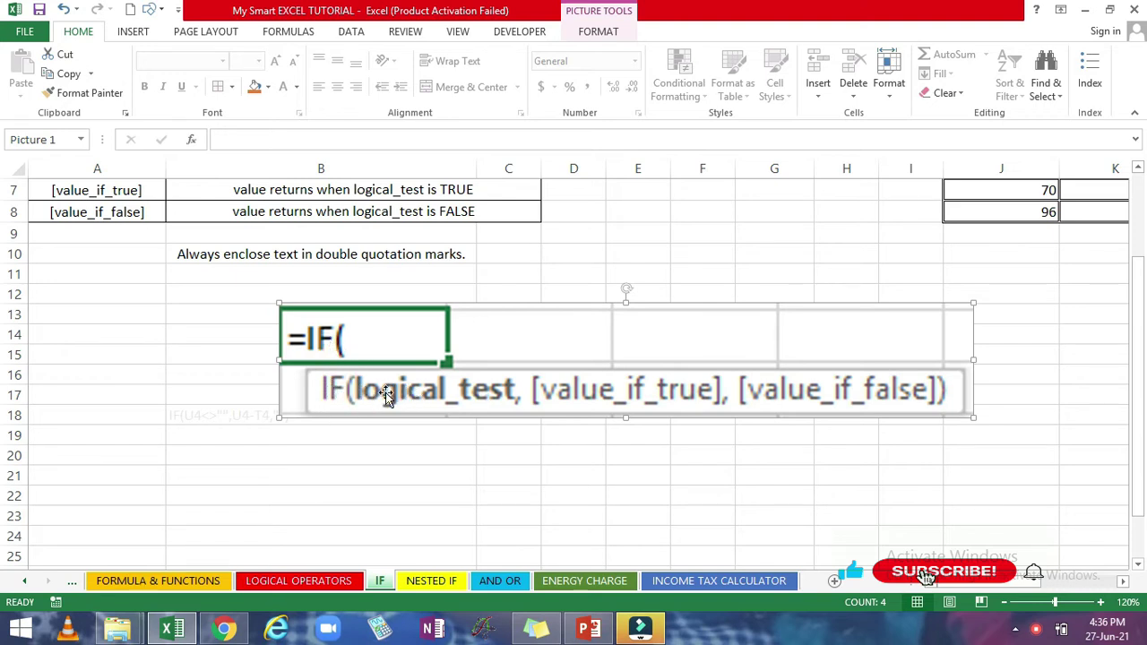
scroll(525, 428, up, 2)
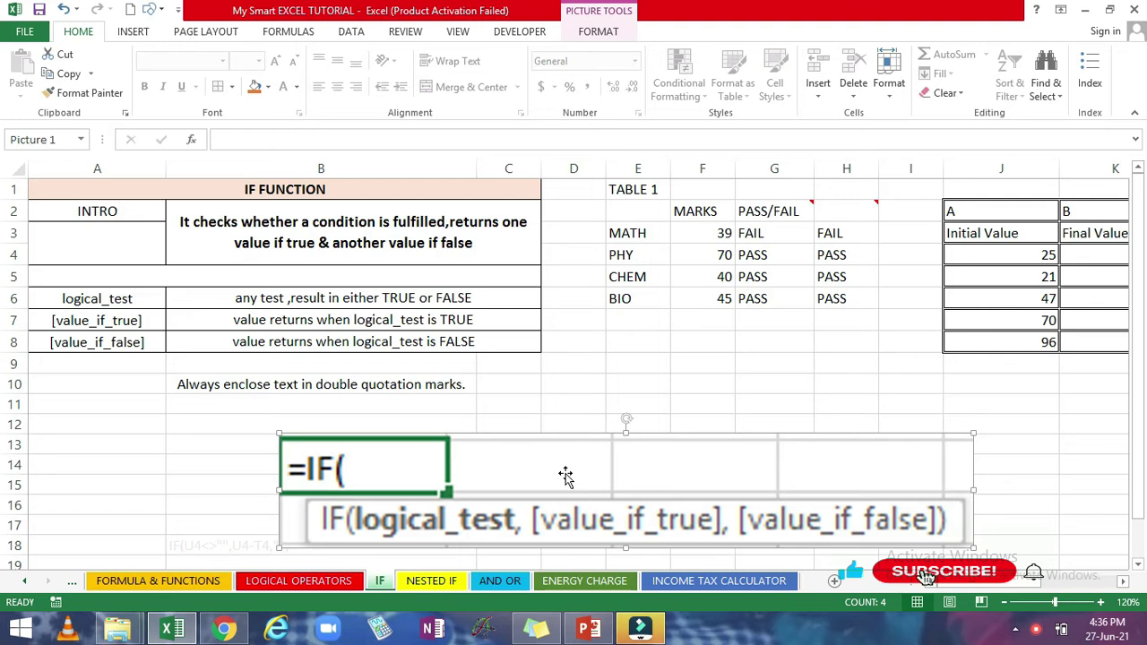
Compare the two MATH row formulas in G3 and H3 with the IF syntax picture
mouse_move(761, 213)
click(764, 233)
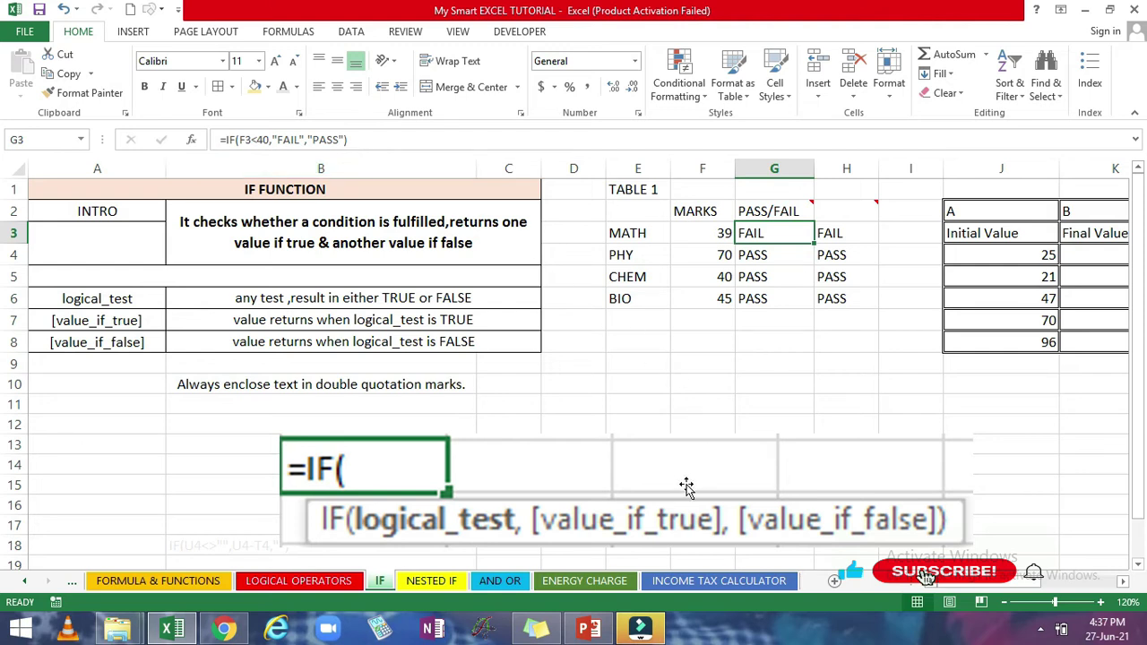
click(829, 234)
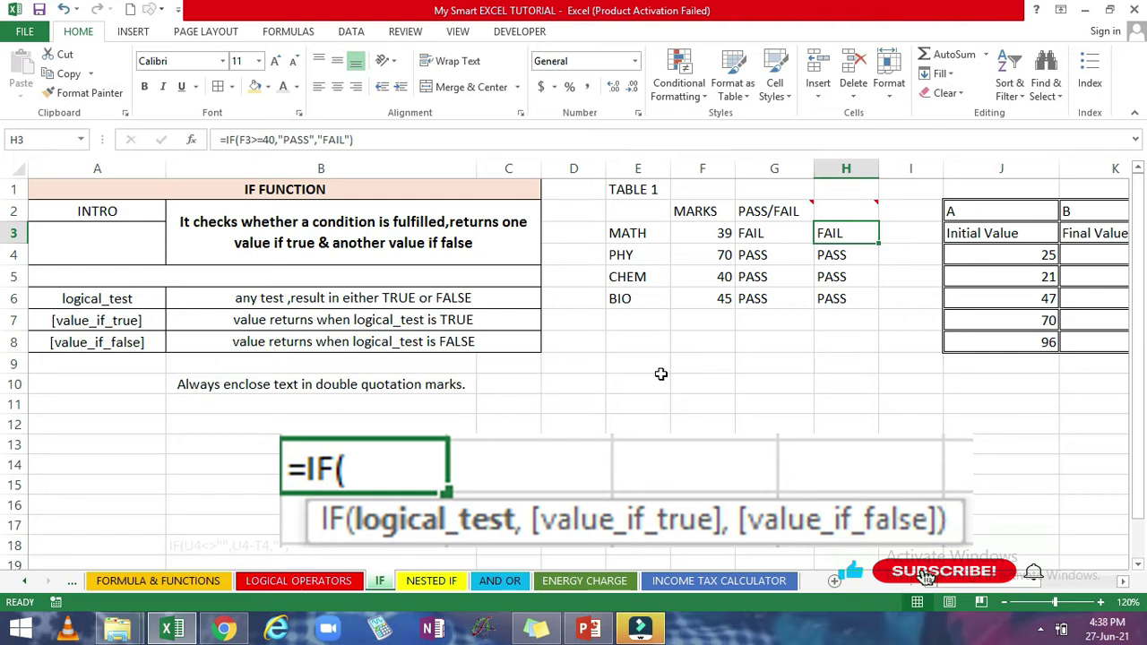
Enter the formula =K4-J4 in L4, the first row of the Progress column
click(1122, 582)
click(1123, 582)
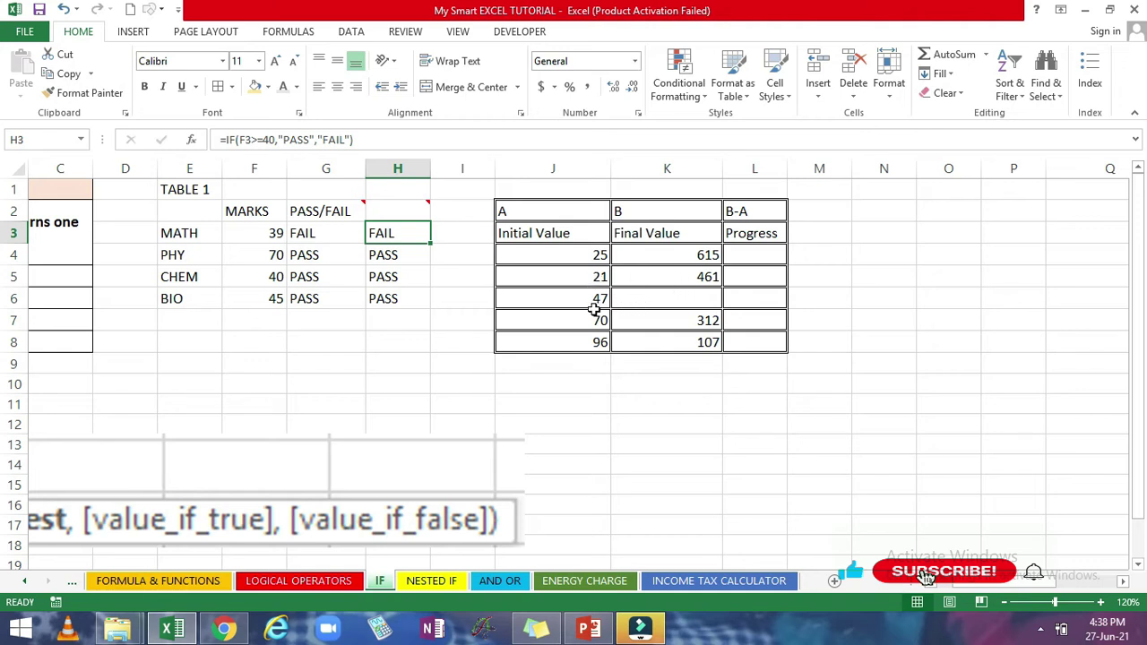
click(670, 300)
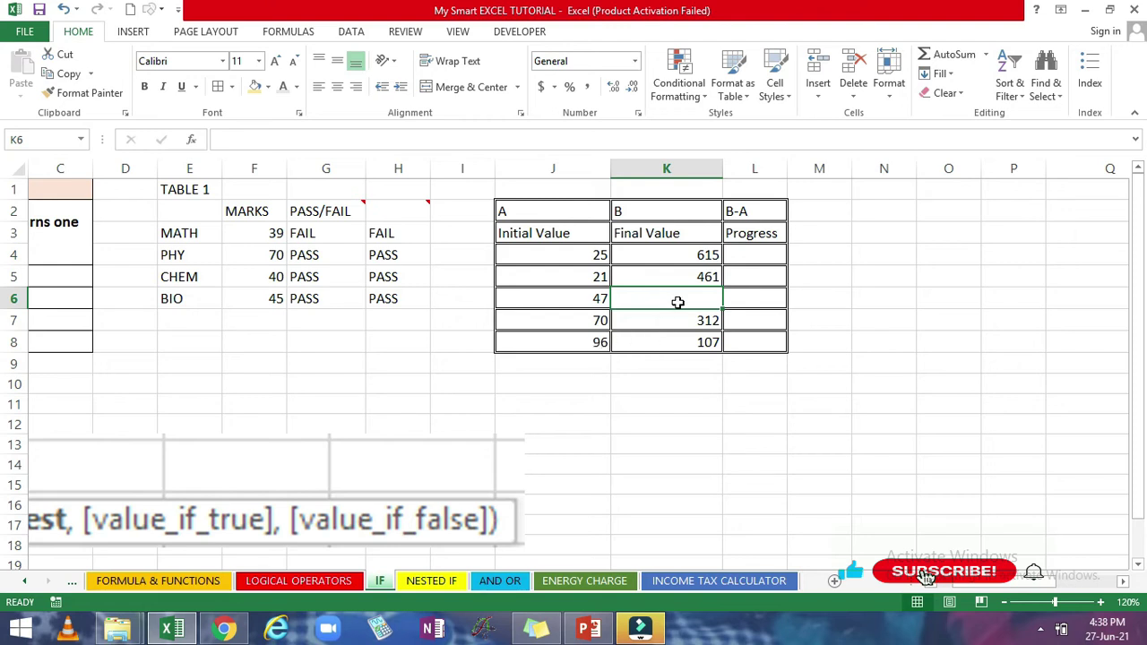
click(741, 258)
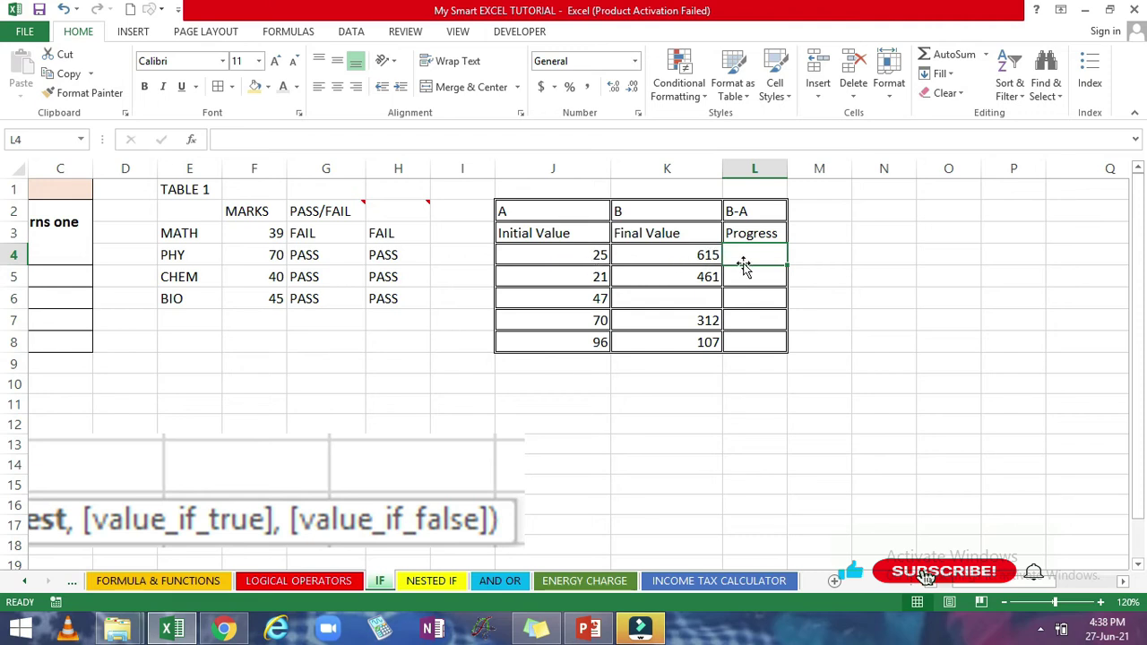
text(=)
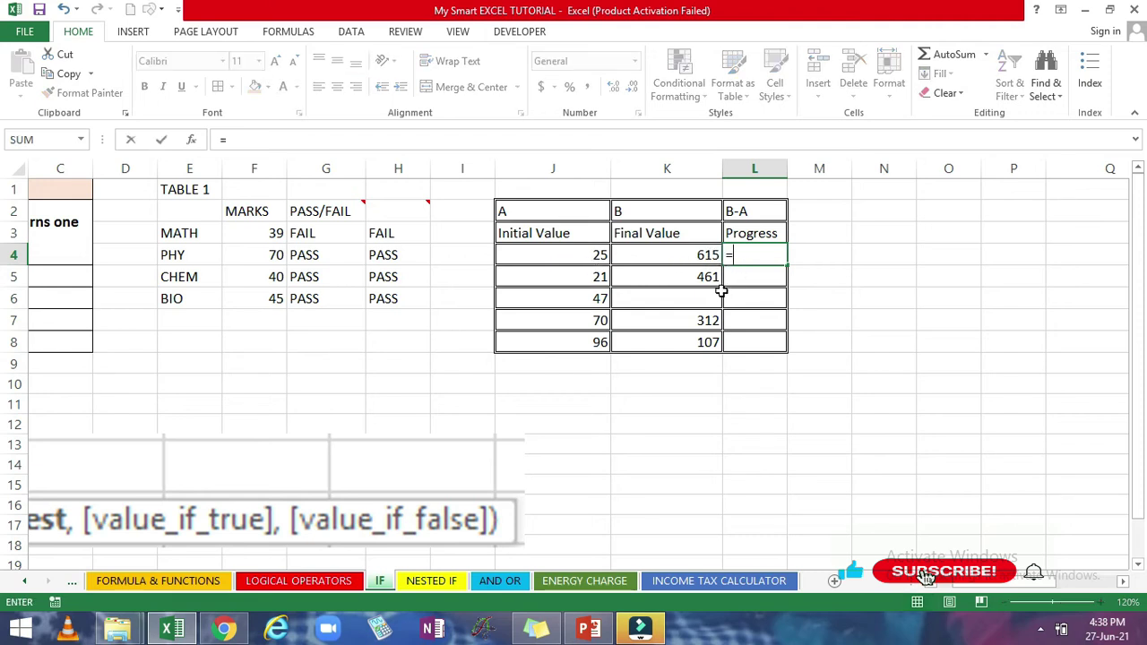
click(694, 255)
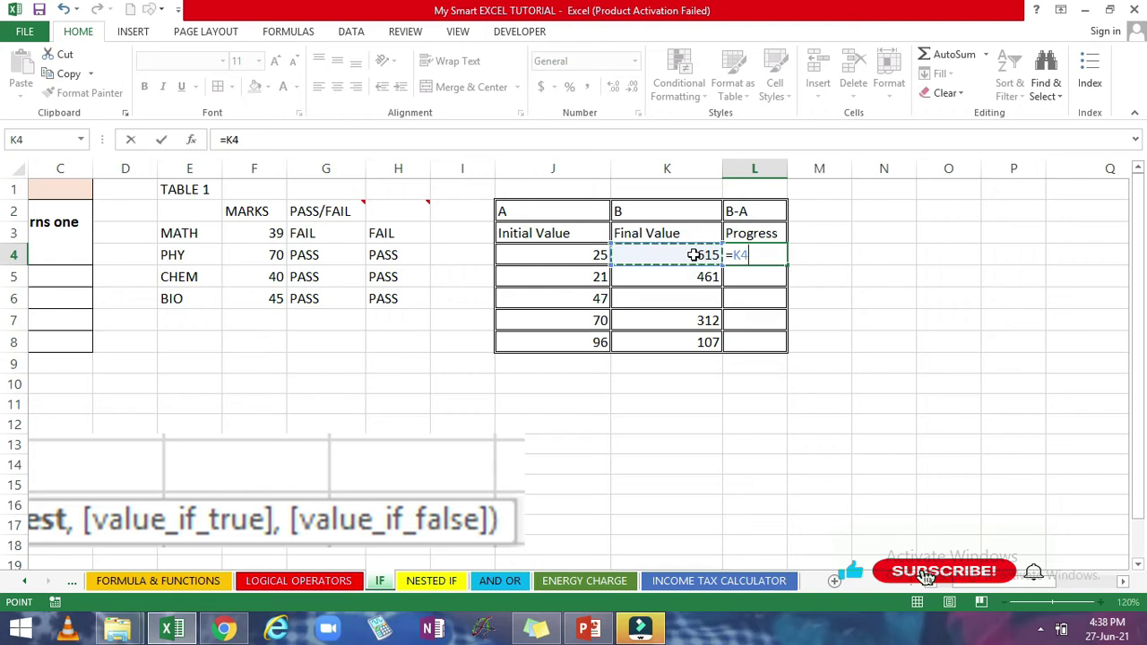
text(-)
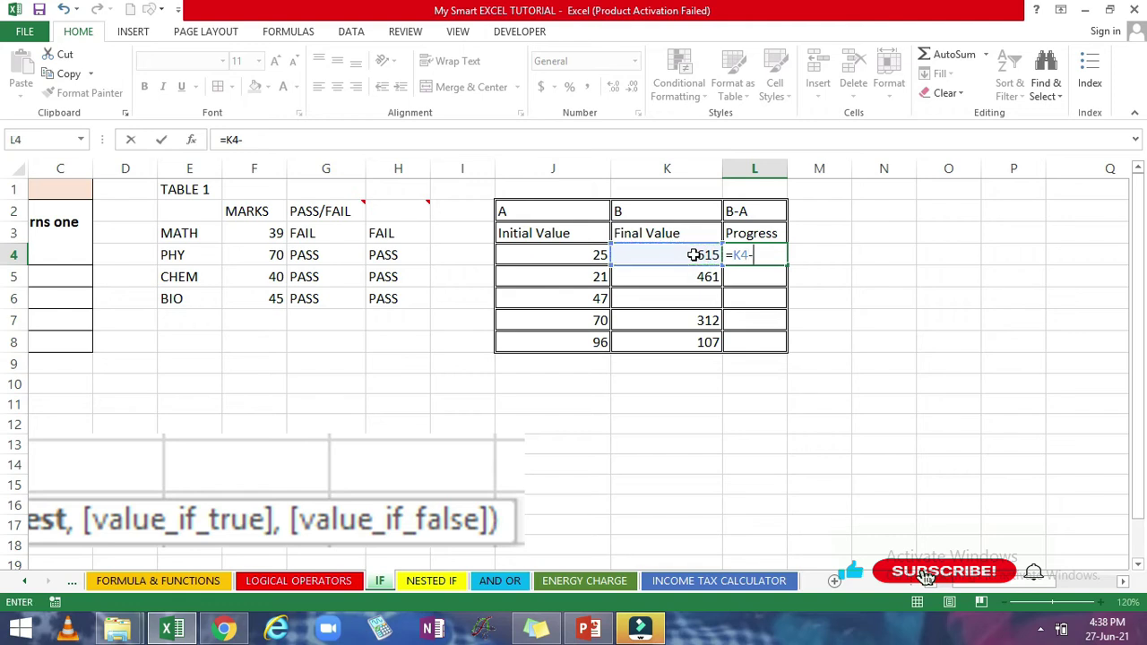
click(570, 258)
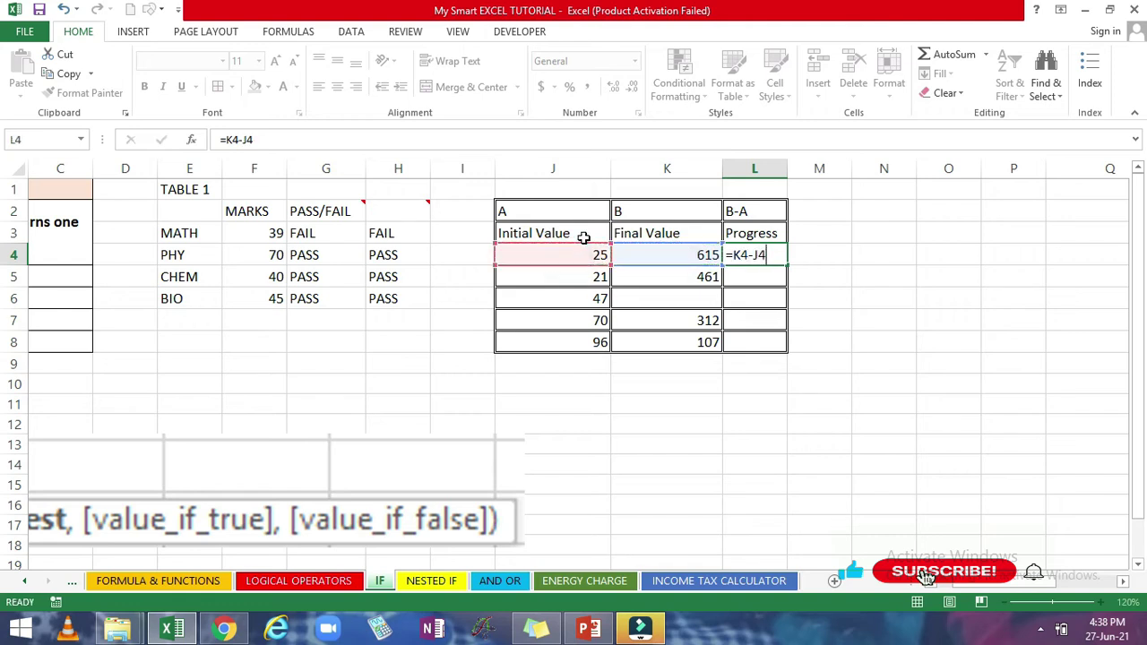
key(Return)
Fill the subtraction formula from L4 down to L8 and check the copy in L6, where the Final Value is blank
click(745, 254)
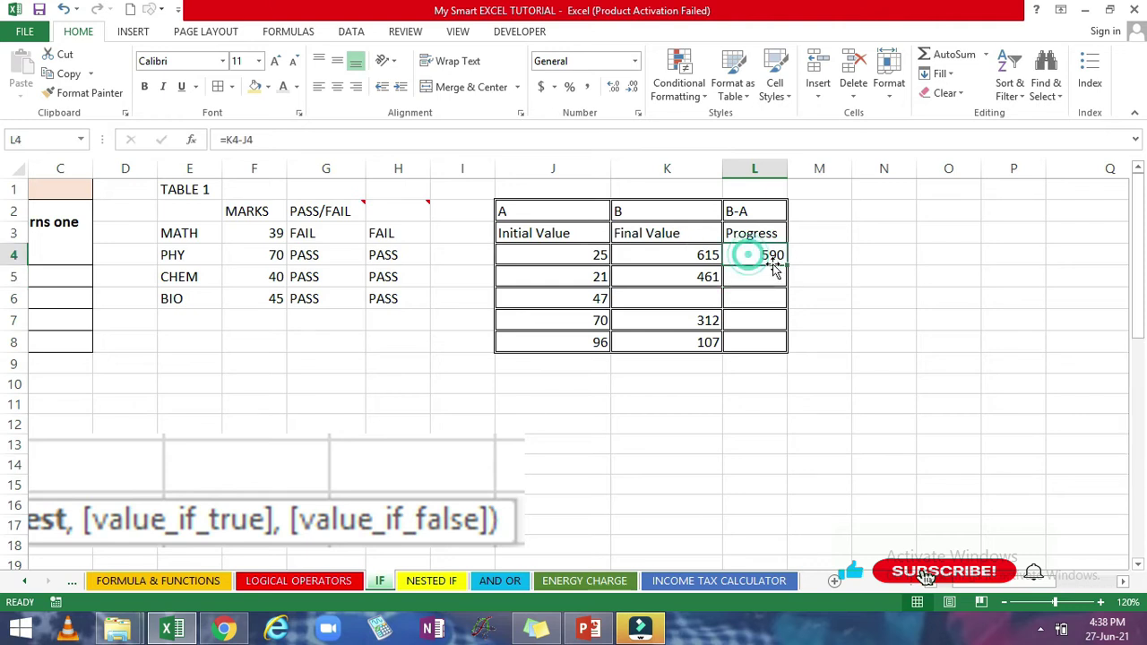
drag(787, 265, 794, 345)
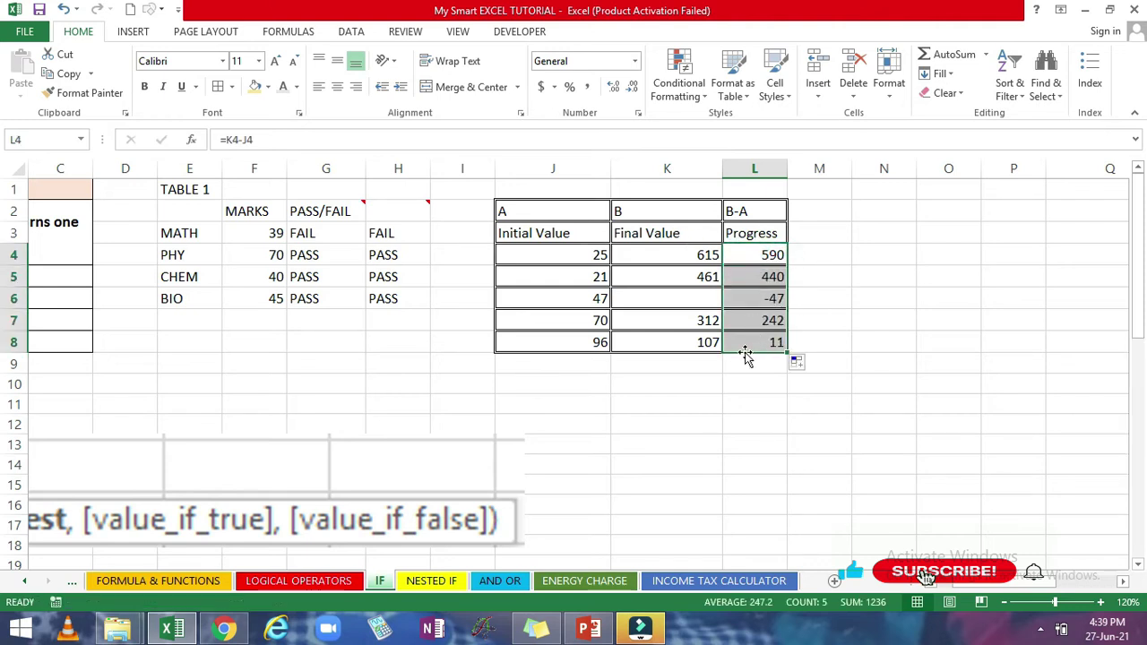
click(763, 297)
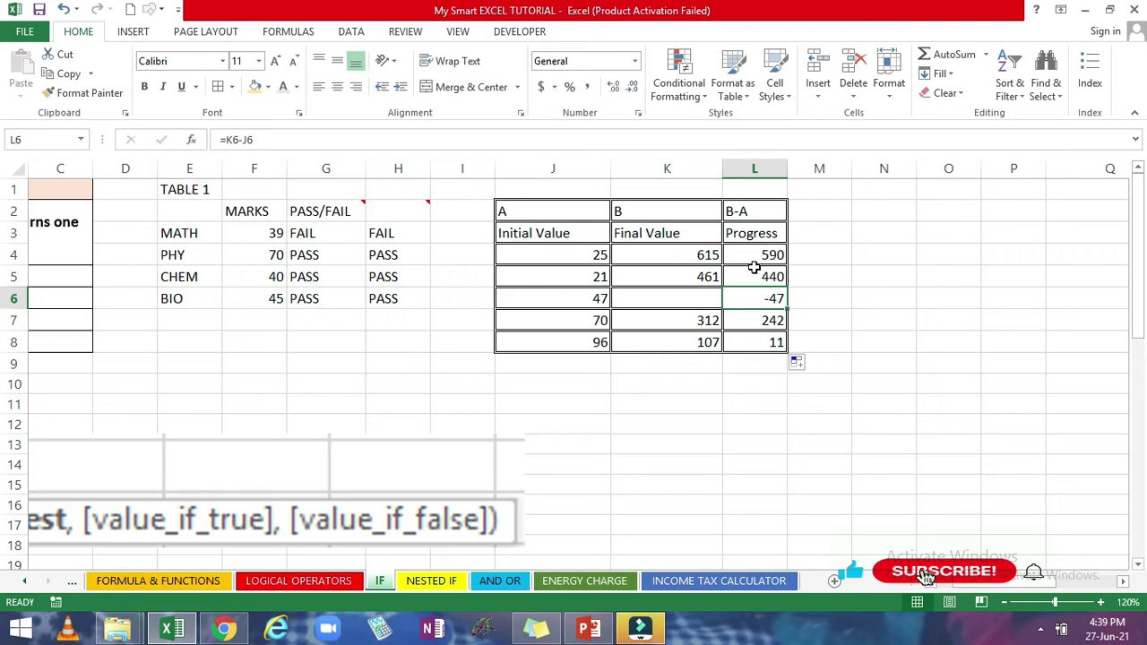
Write the formula =IF(K4<>"",K4-J4,"") in M4, beside the first Progress row
click(819, 256)
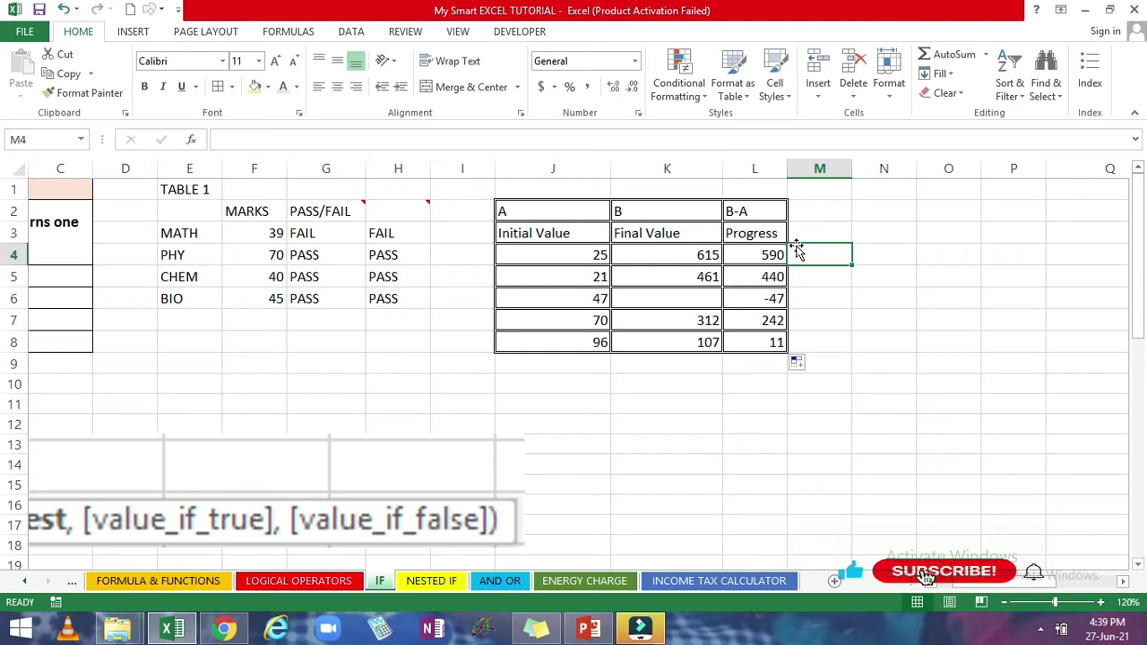
text(=)
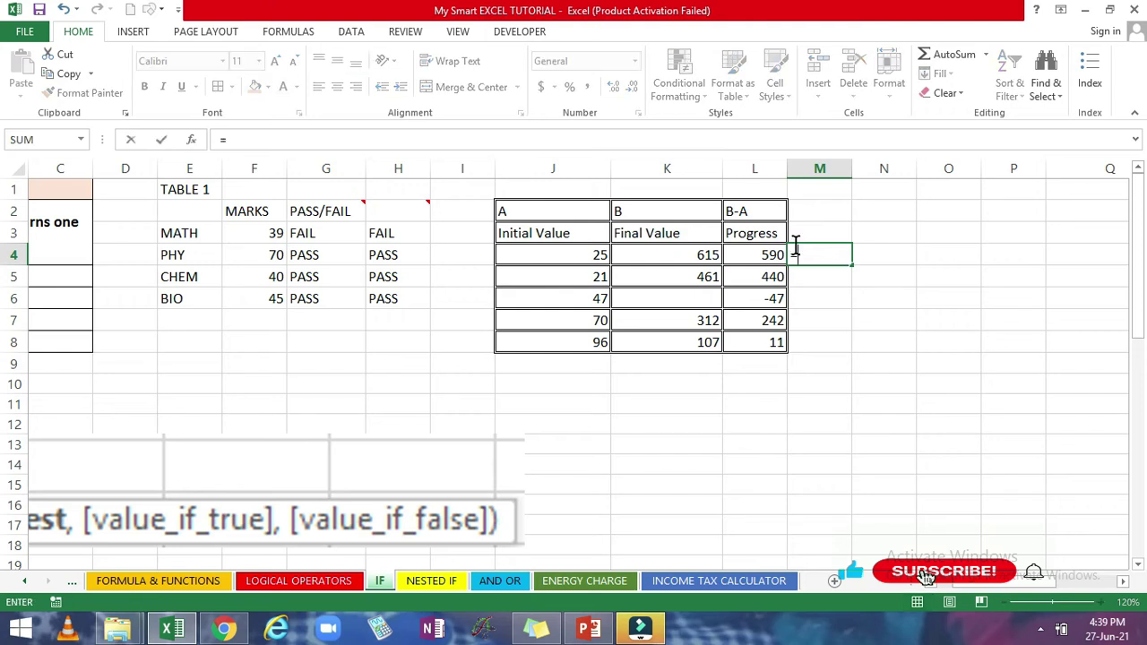
text(IF(K4<>)
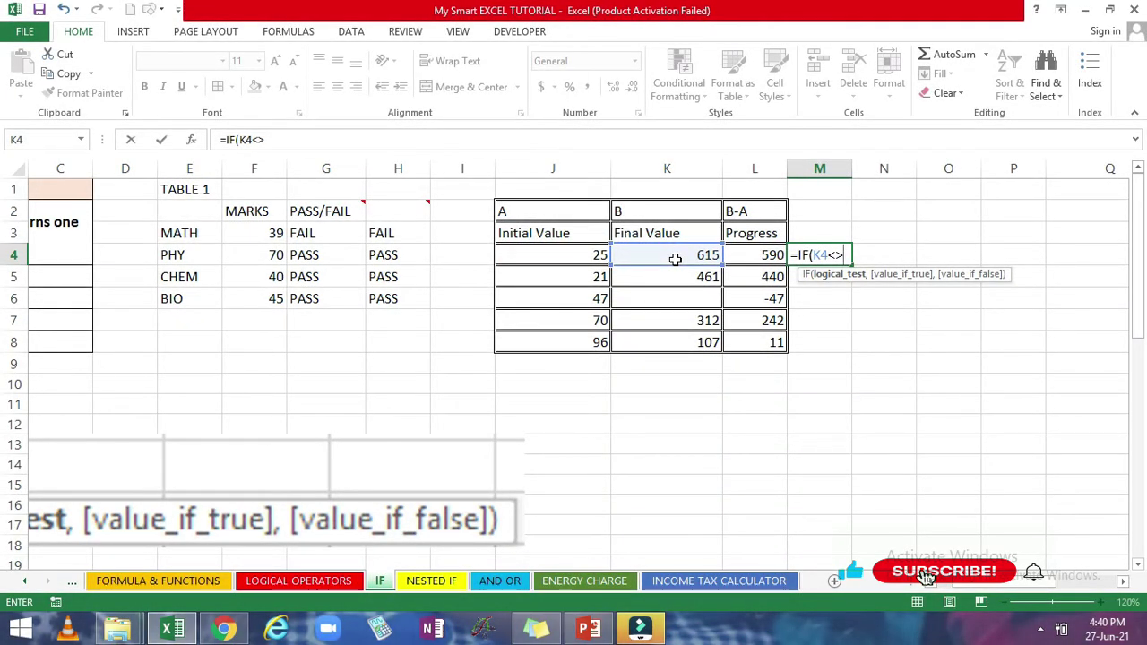
text("")
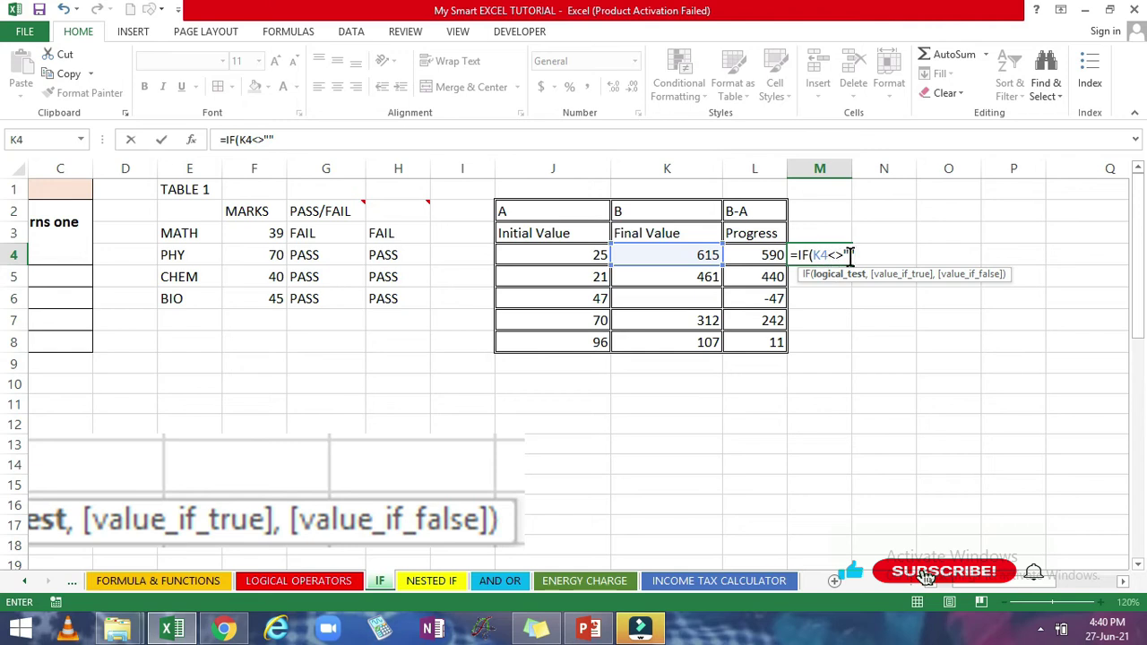
text(,)
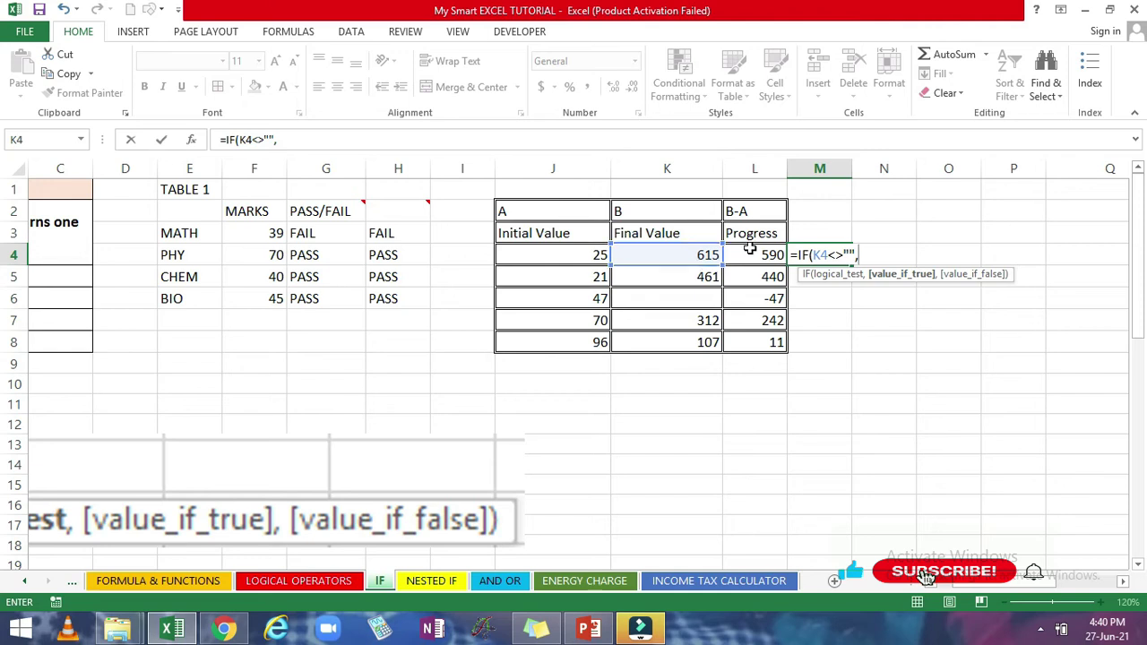
click(671, 255)
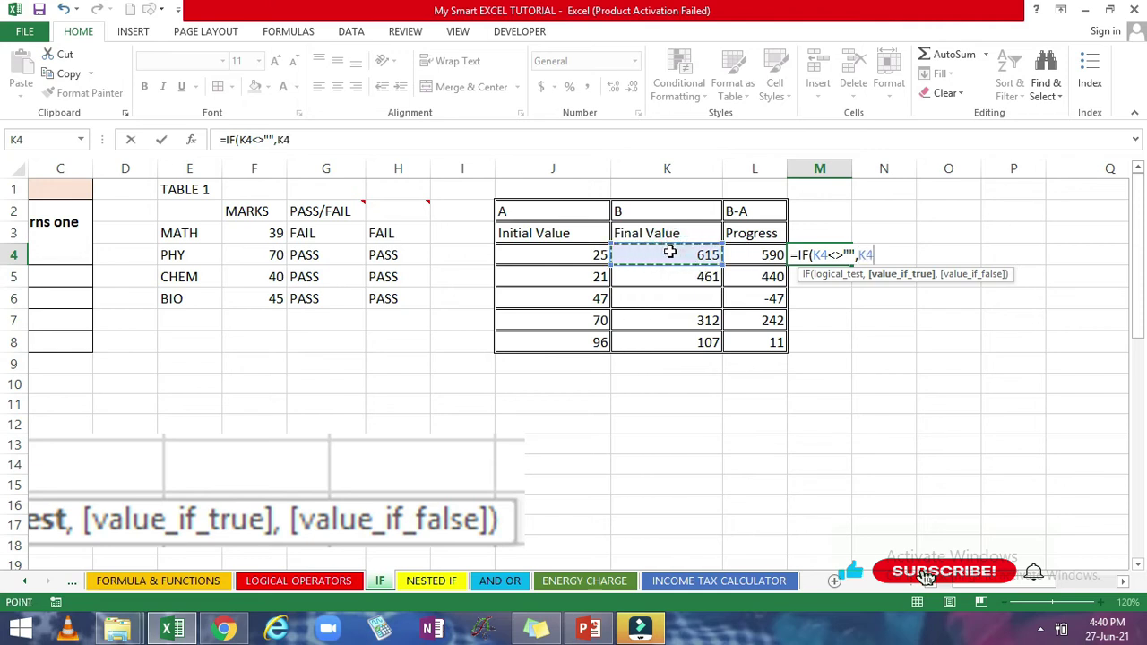
text(-)
click(568, 255)
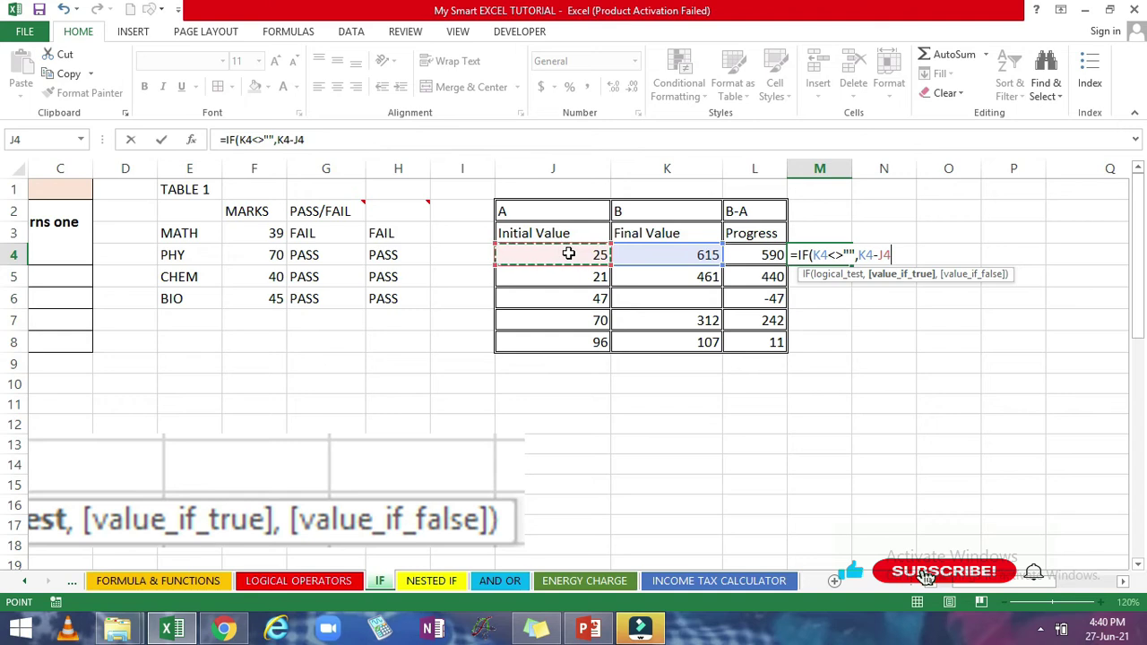
text(,)
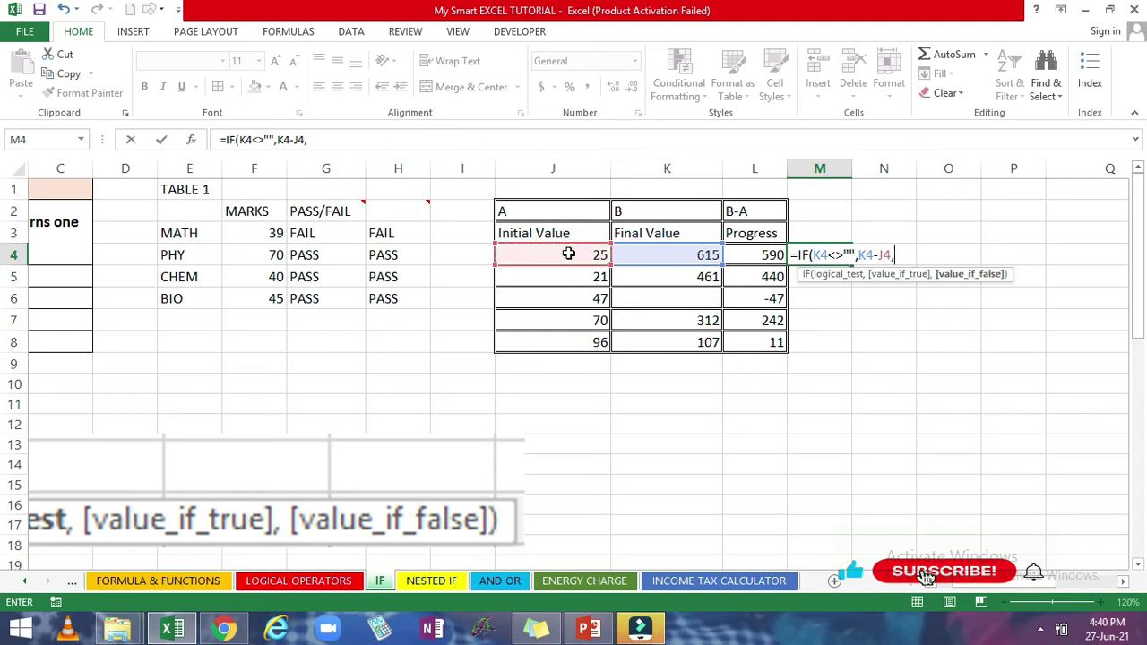
text(""))
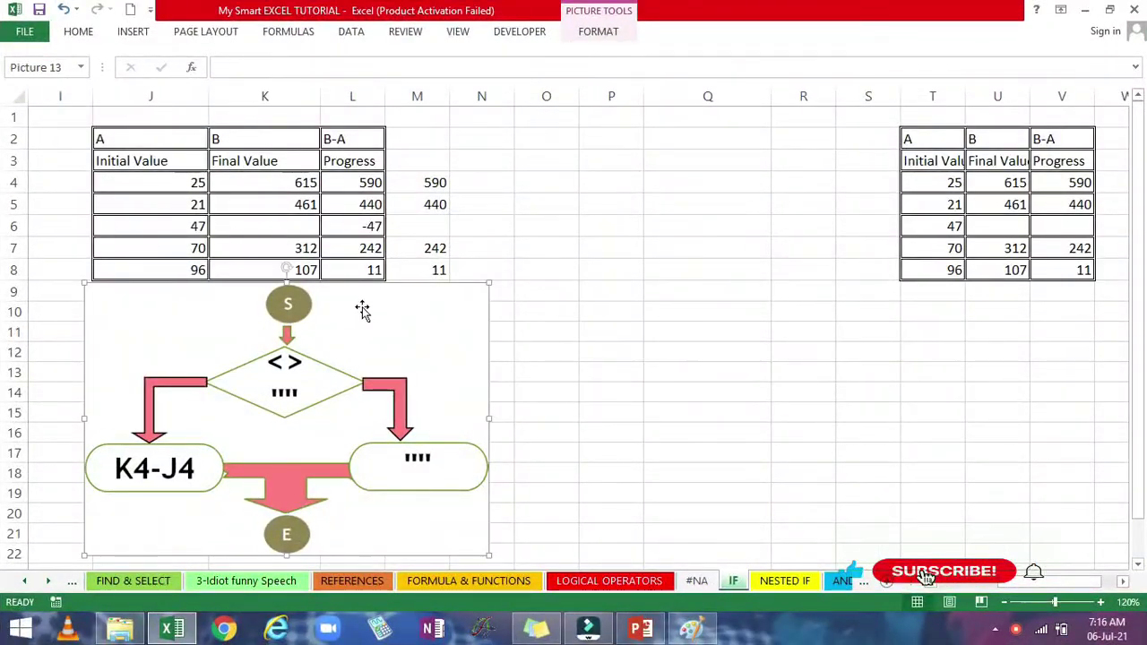
Move the flowchart picture beside the Progress table, over columns N to S, and point out the blank cell in the Final Value column
drag(395, 350, 762, 225)
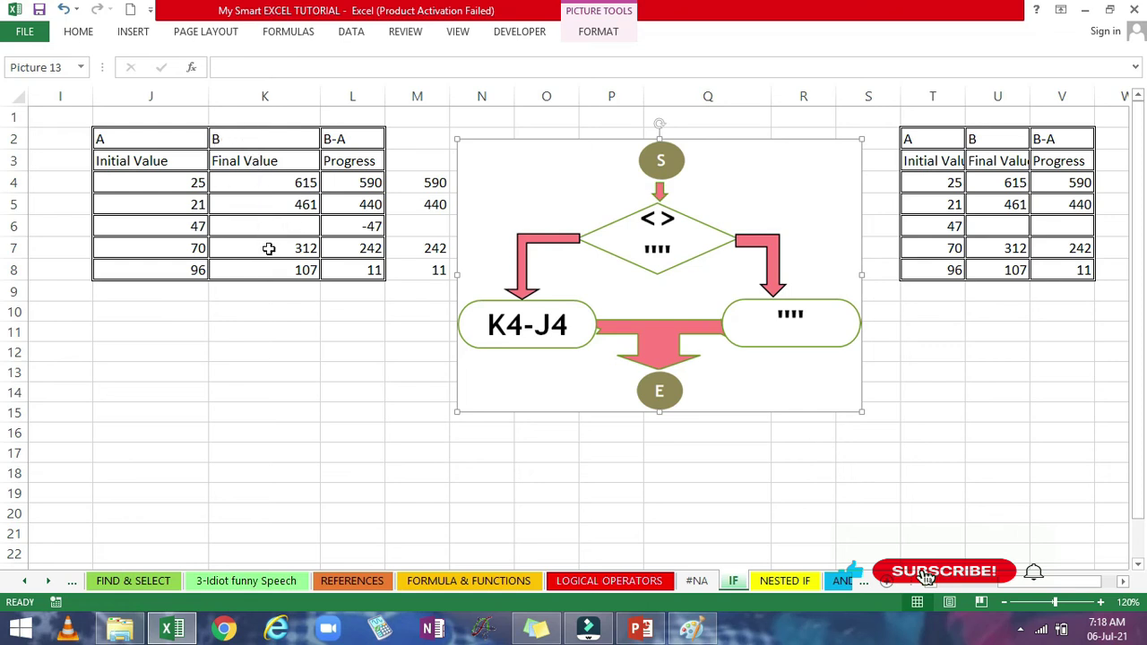
click(266, 94)
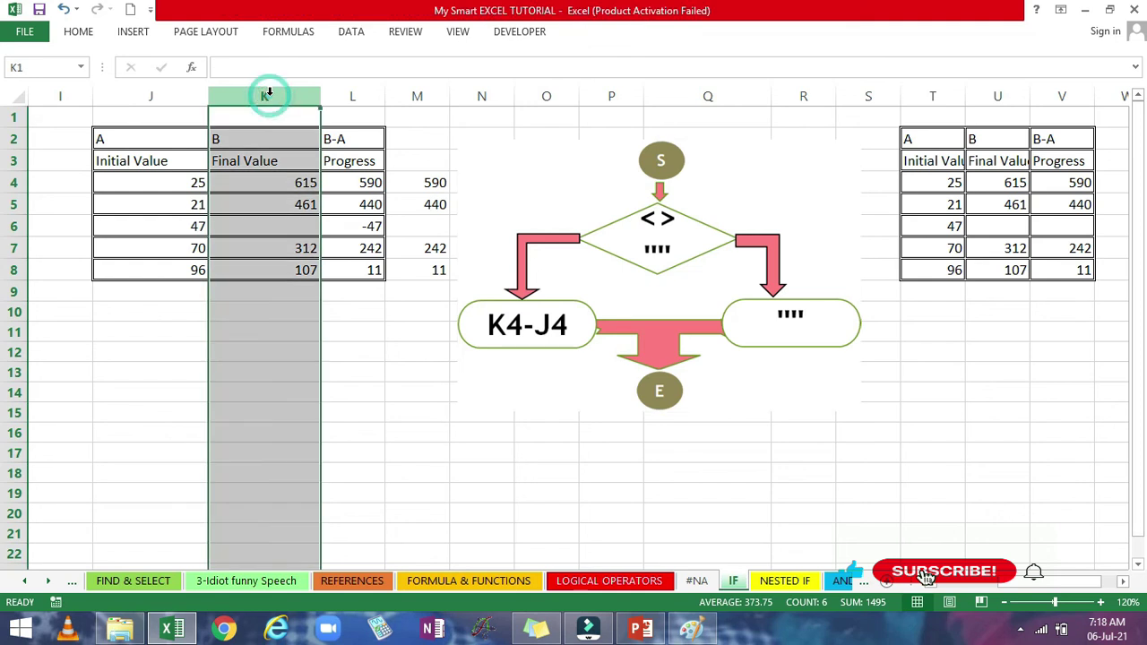
click(287, 231)
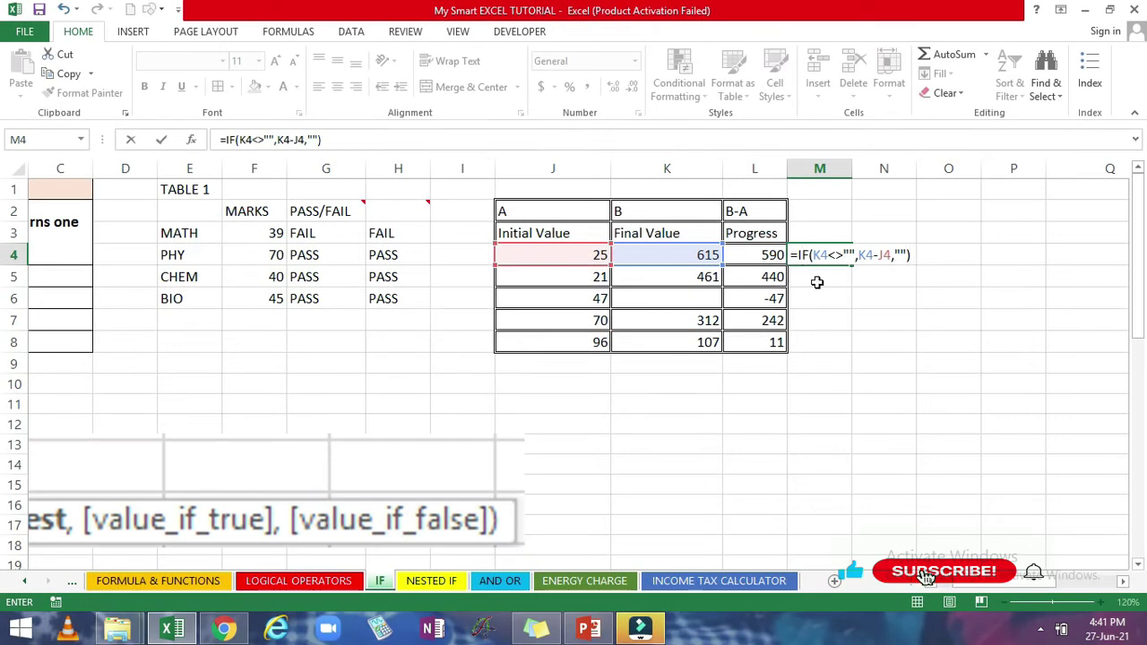
Commit the IF formula in M4 and fill it down to M8
key(Return)
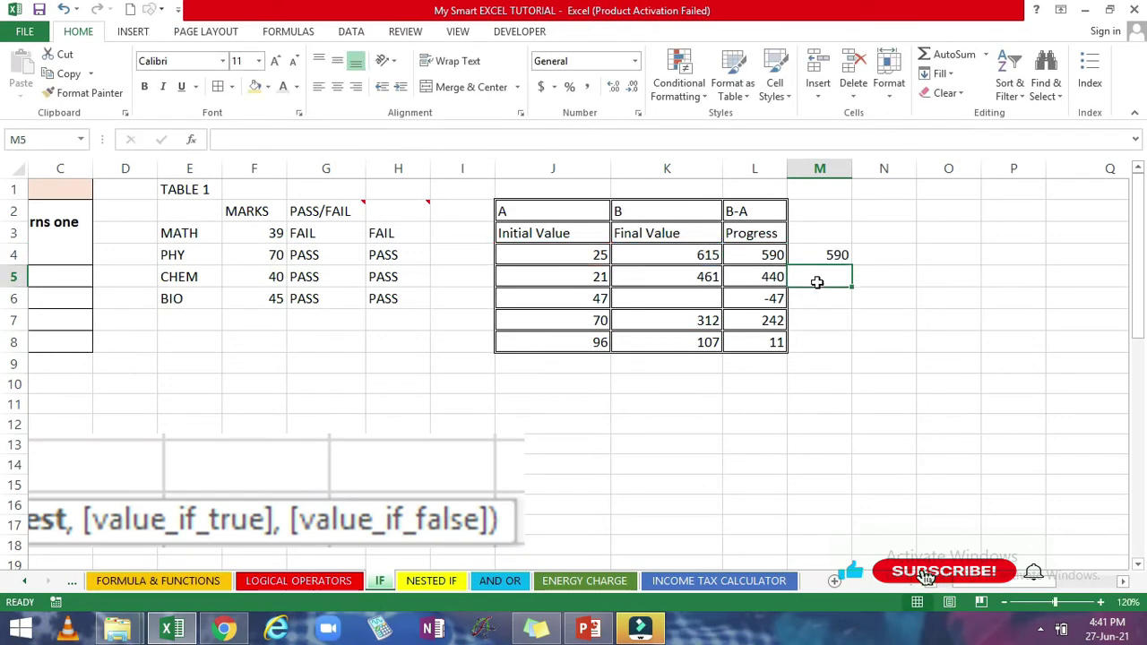
click(838, 257)
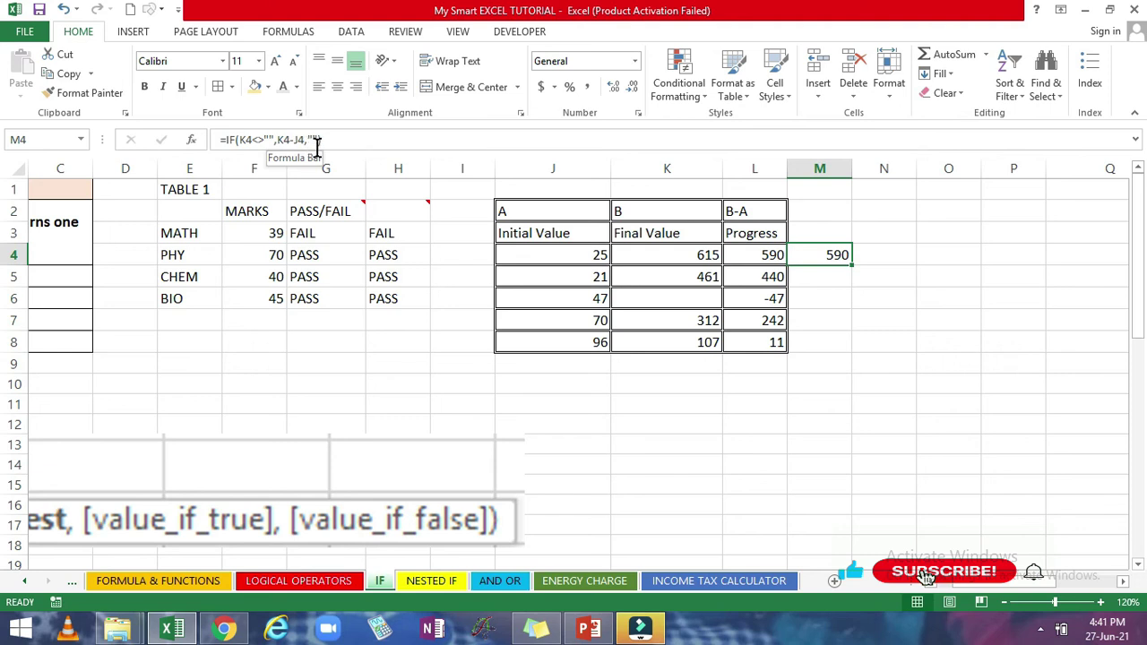
drag(854, 265, 856, 349)
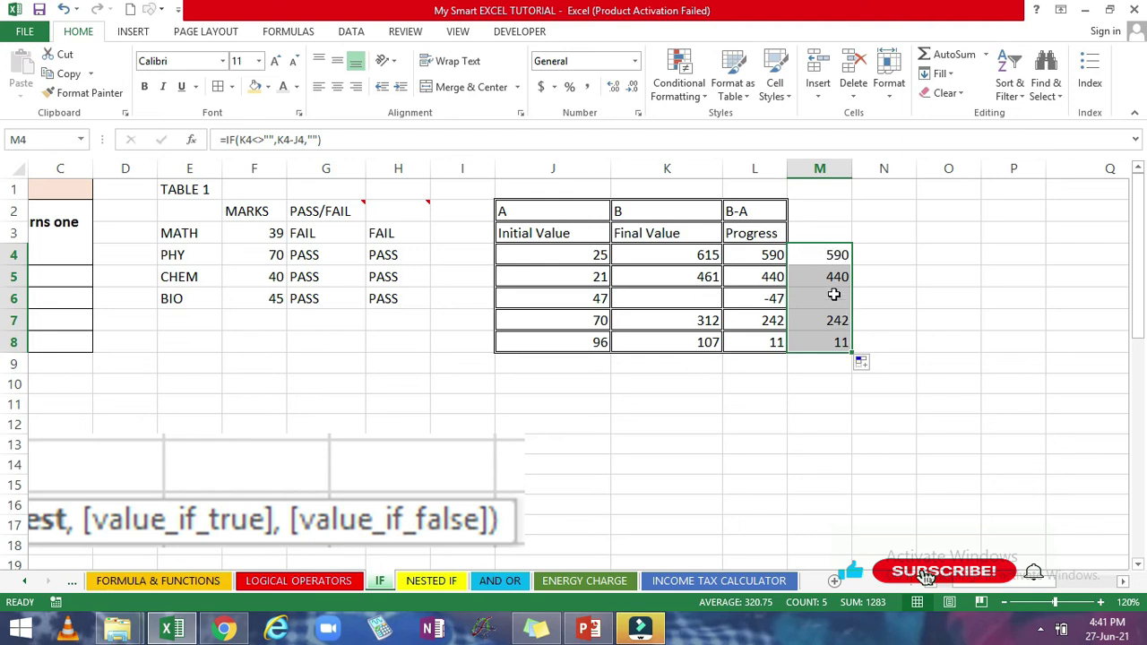
Check the copied IF formulas in M4 to M6, examining the references and arguments of the one in M6
click(829, 259)
click(823, 274)
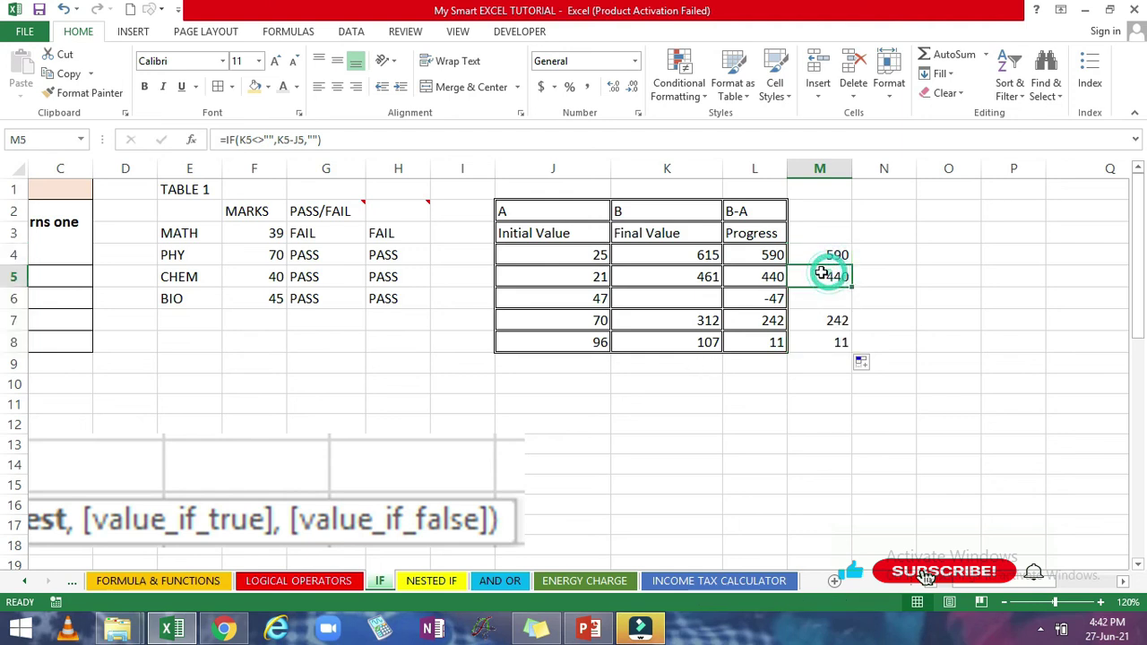
click(835, 297)
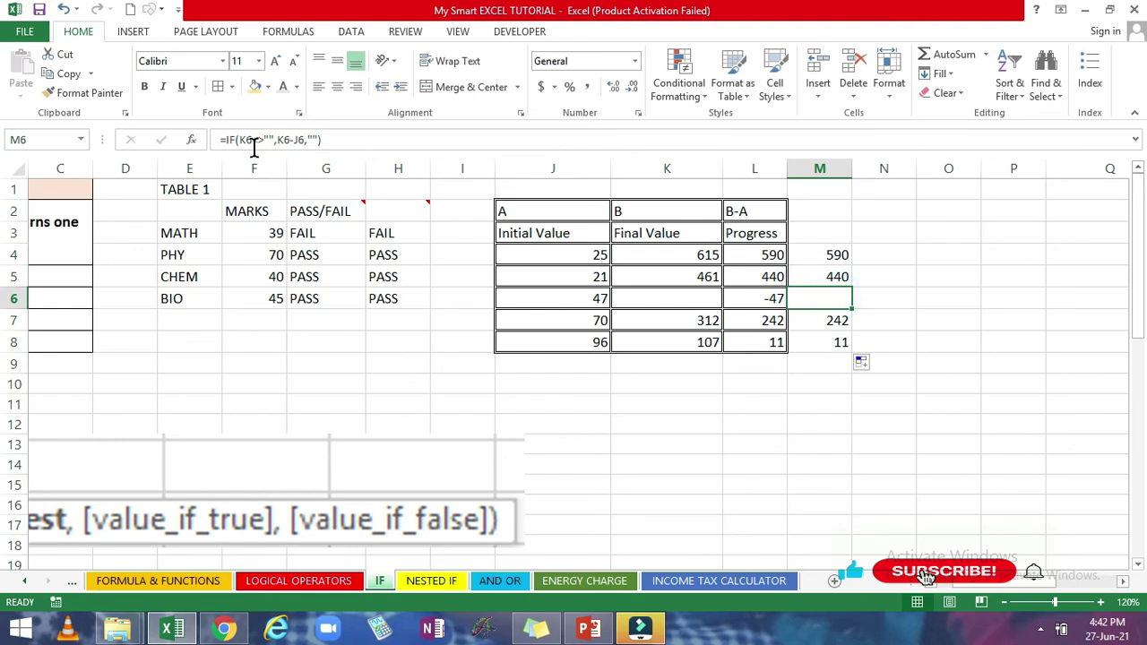
double_click(819, 302)
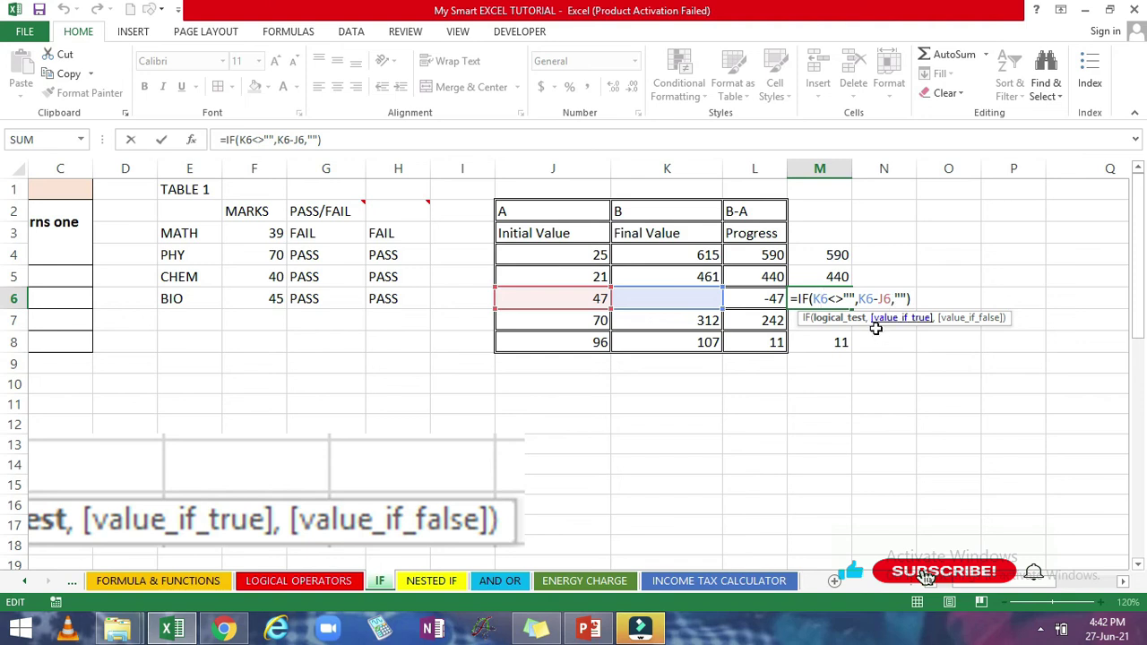
click(861, 384)
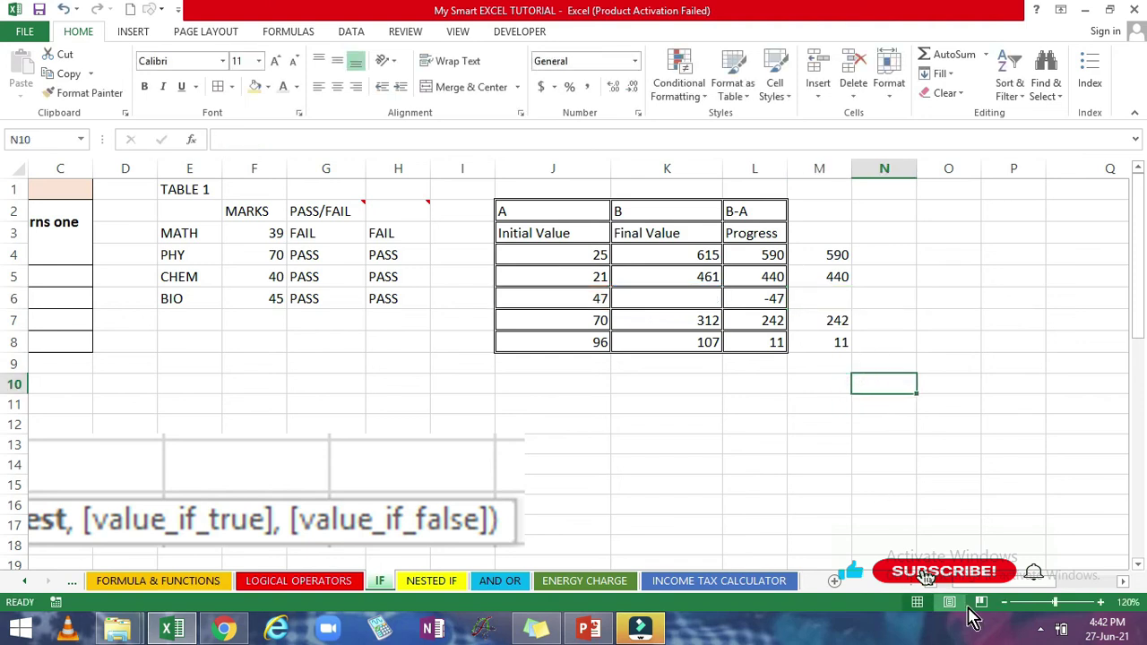
drag(985, 583, 946, 586)
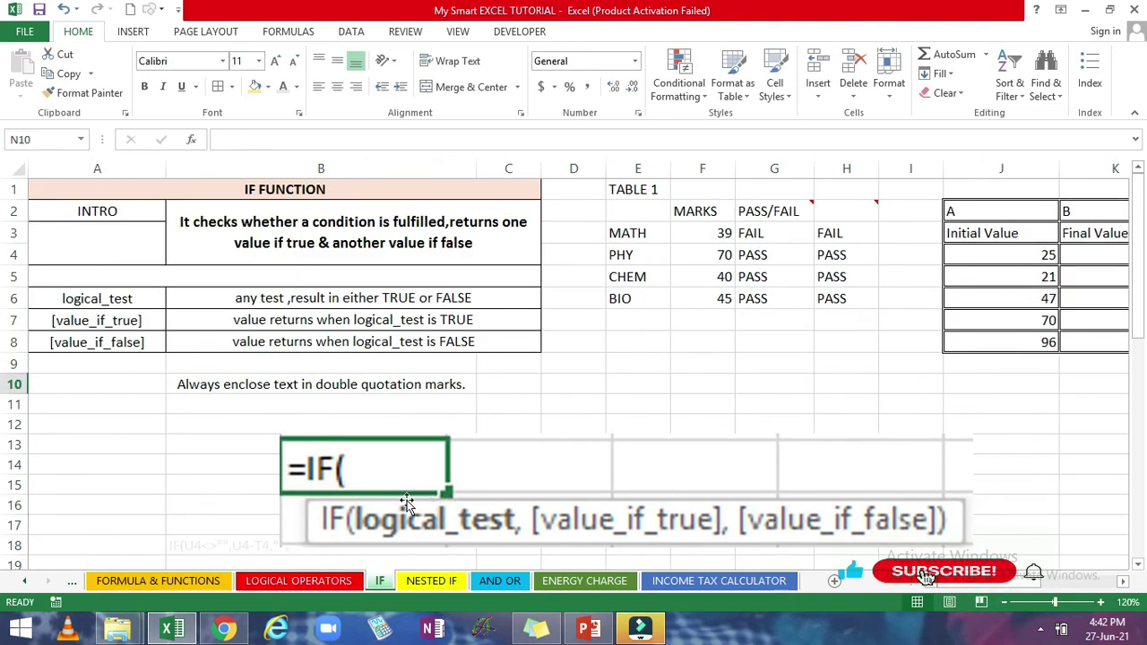